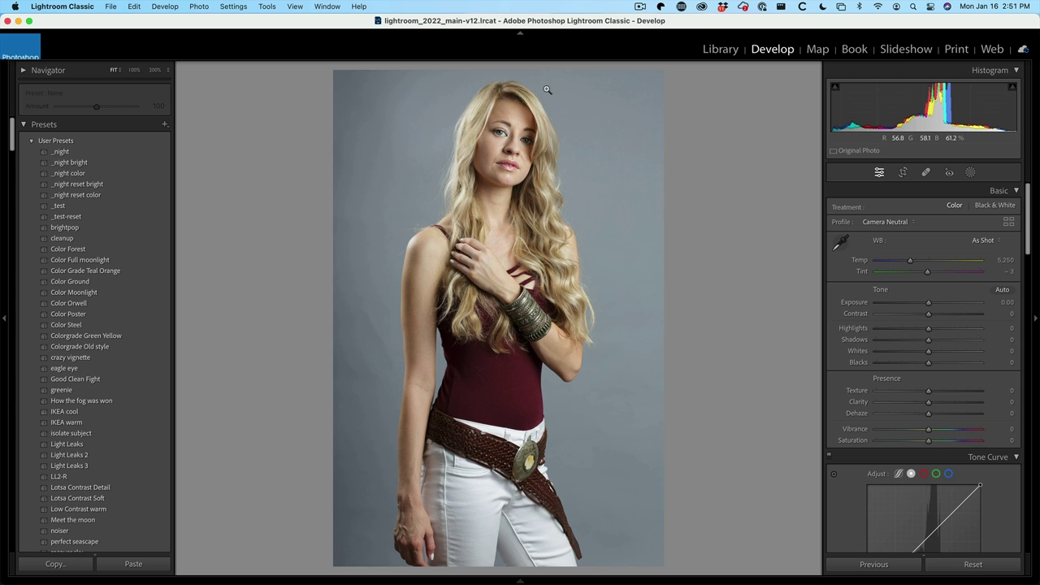
Create Mask 1 from Person 1 with only Hair selected.
{"action": "left_click", "coordinate": [970, 173]}
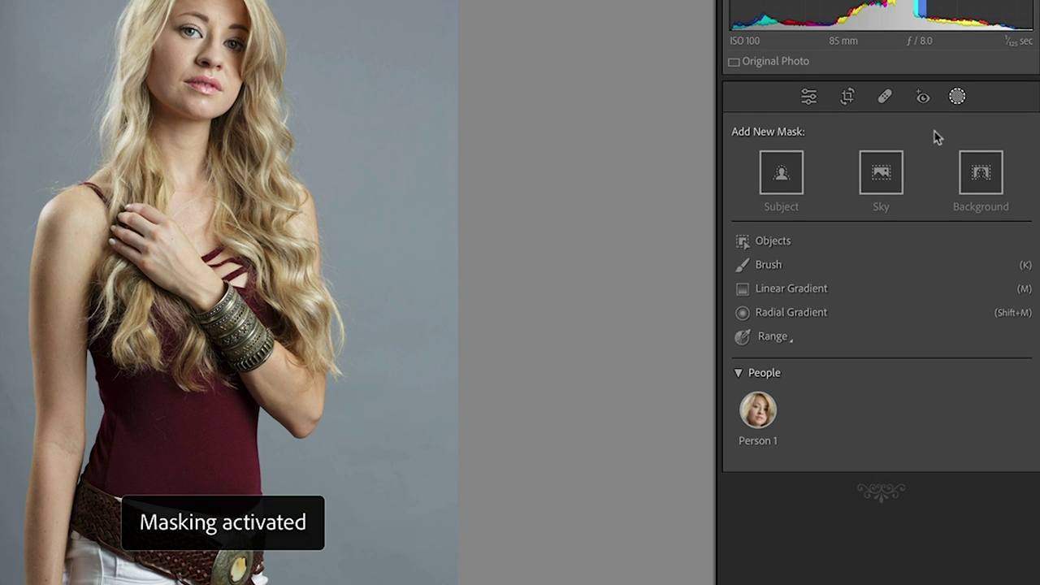
{"action": "mouse_move", "coordinate": [759, 421]}
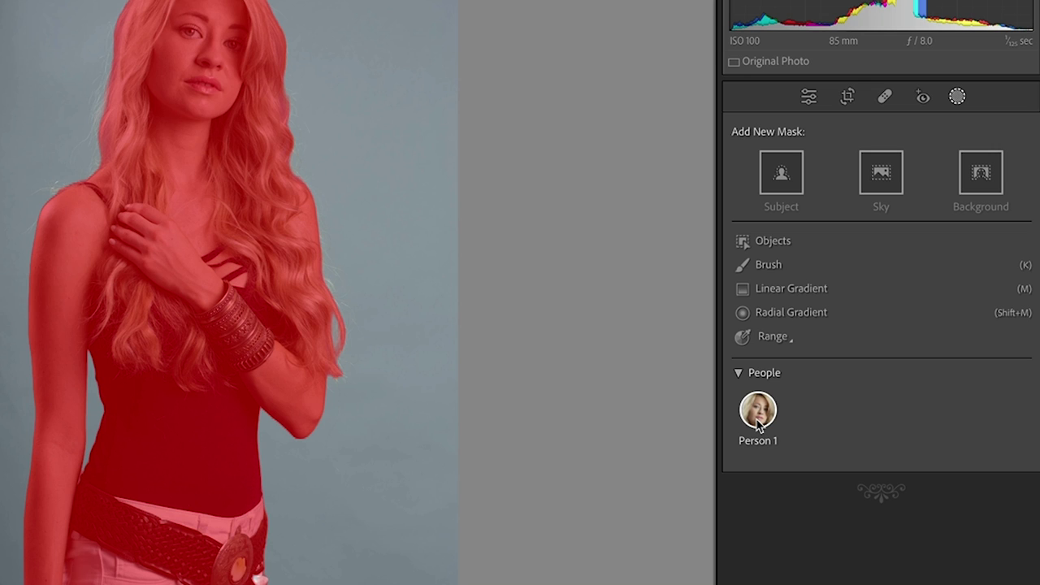
{"action": "left_click", "coordinate": [757, 412]}
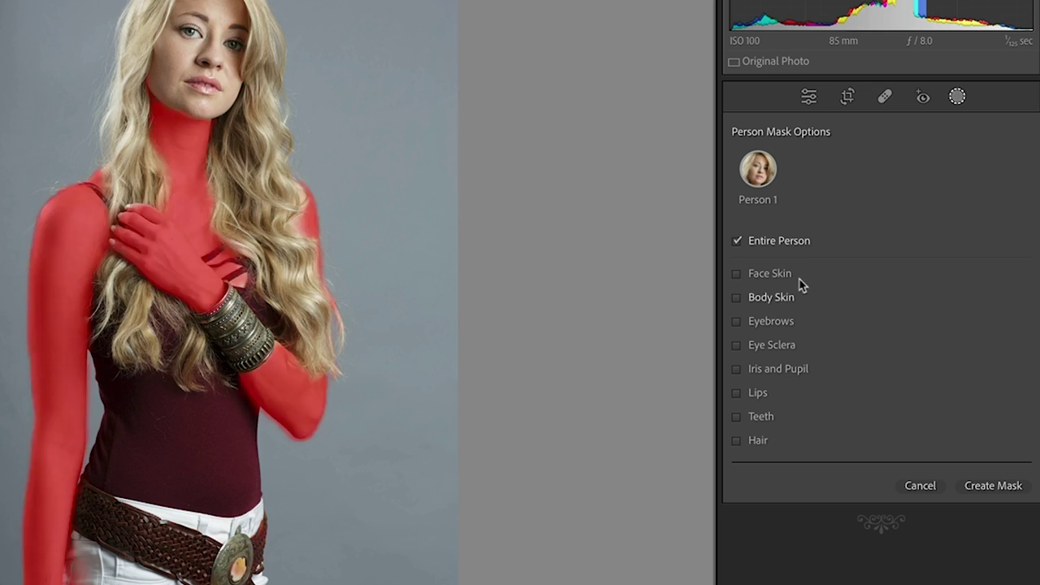
{"action": "left_click", "coordinate": [737, 442]}
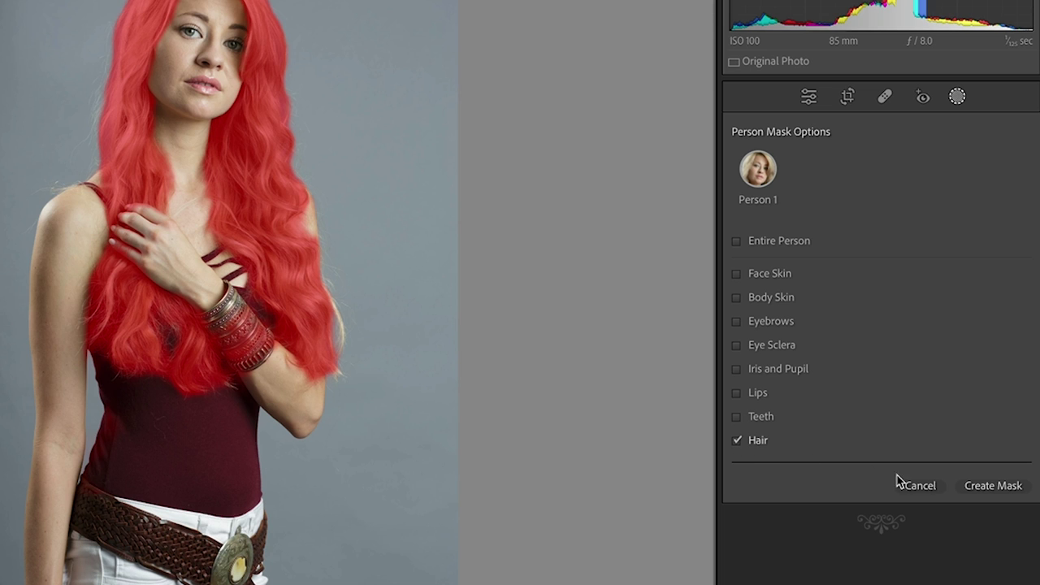
{"action": "left_click", "coordinate": [1012, 488]}
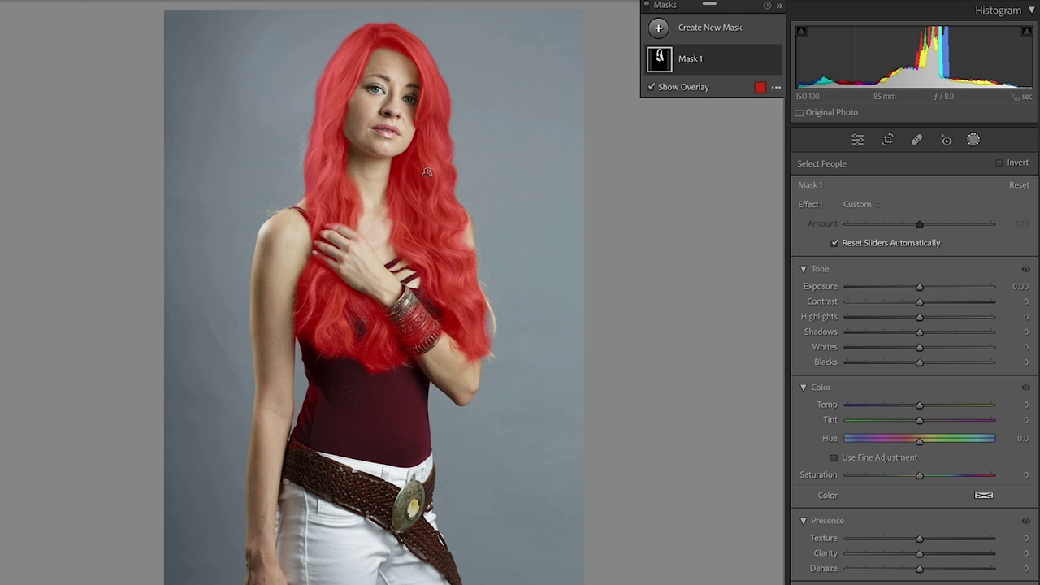
Zoom in on the hand and bracelets, and expand Mask 1 to reach its Subtract options.
{"action": "key", "text": "z"}
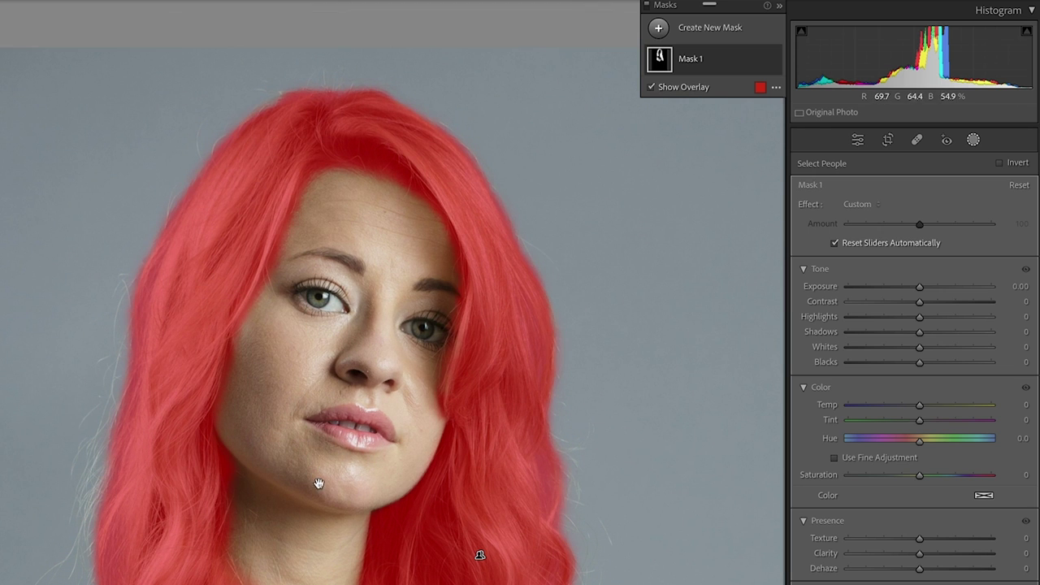
{"action": "scroll", "coordinate": [341, 134], "scroll_direction": "down", "scroll_amount": 10}
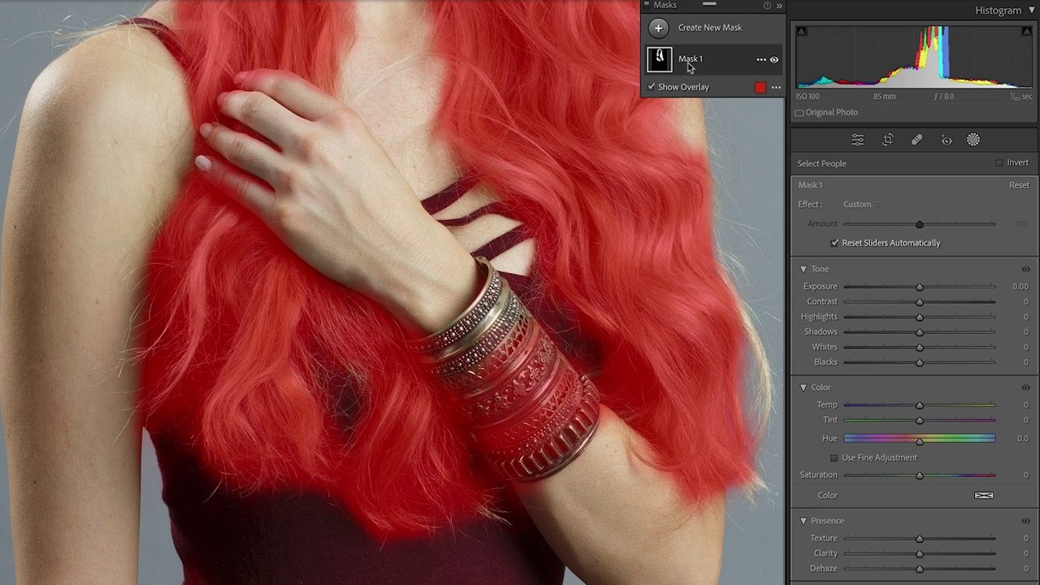
{"action": "mouse_move", "coordinate": [690, 65]}
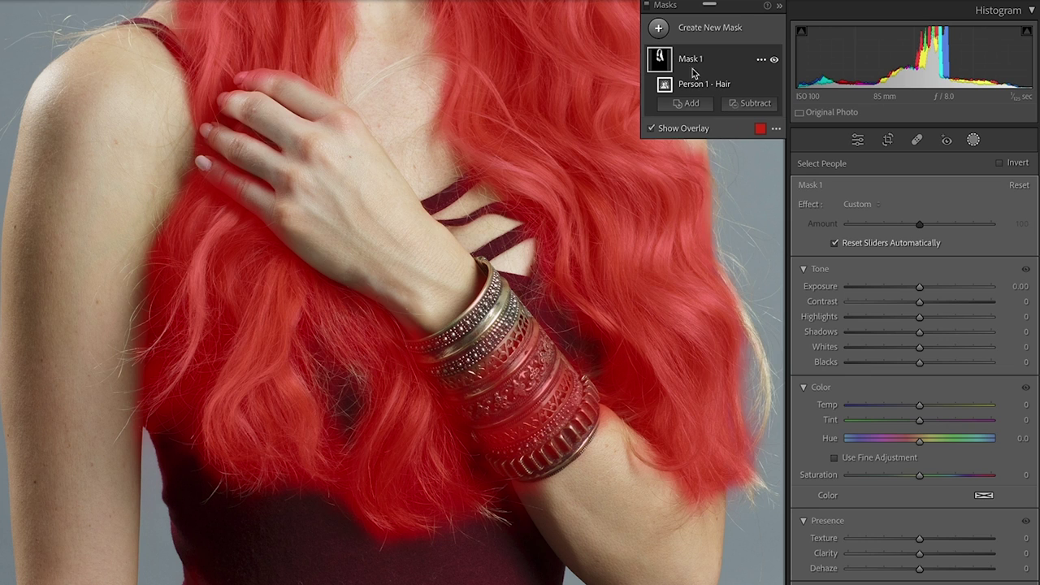
{"action": "left_click", "coordinate": [753, 103]}
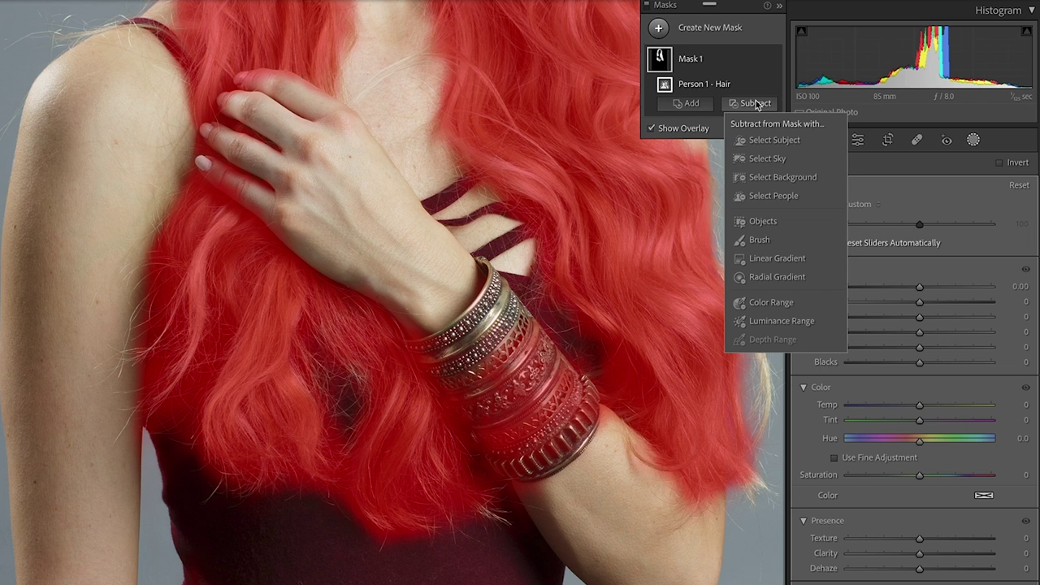
Add a subtracting brush in erase mode and remove the mask from the top fingertip.
{"action": "left_click", "coordinate": [761, 240]}
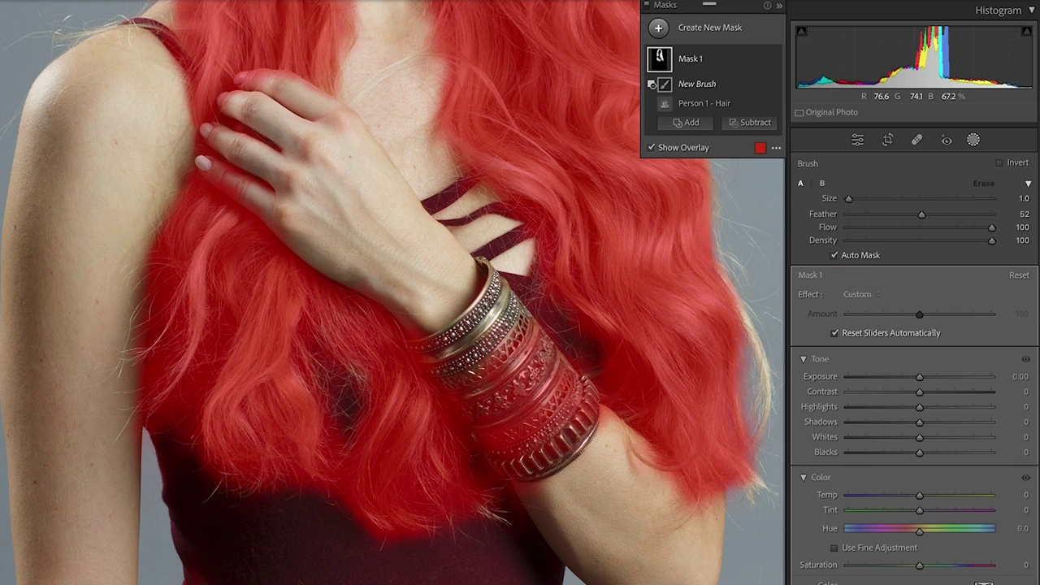
{"action": "key", "text": "alt"}
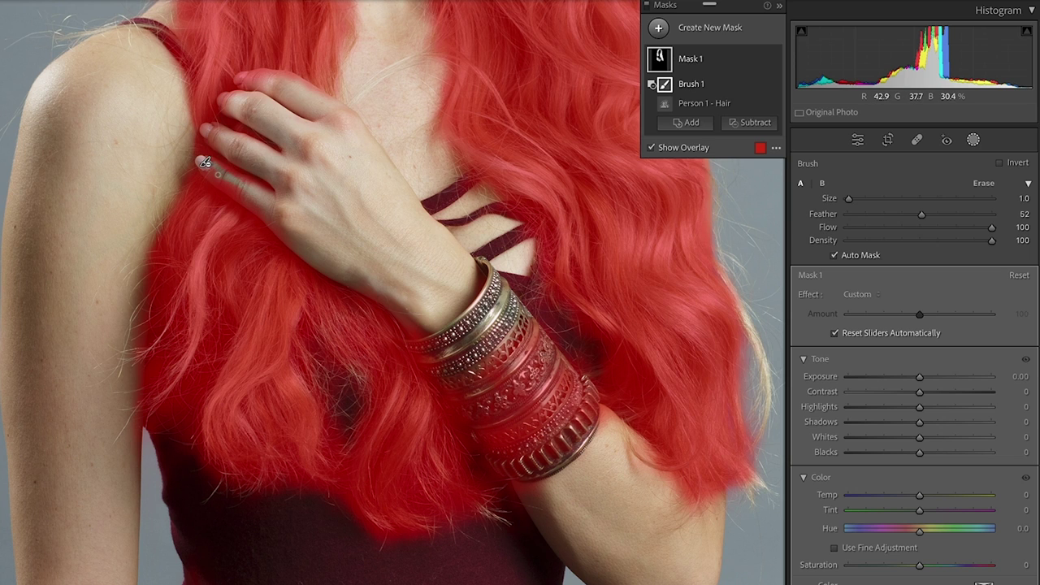
{"action": "scroll", "coordinate": [211, 168], "scroll_direction": "up", "scroll_amount": 3}
{"action": "scroll", "coordinate": [207, 167], "scroll_direction": "up", "scroll_amount": 1}
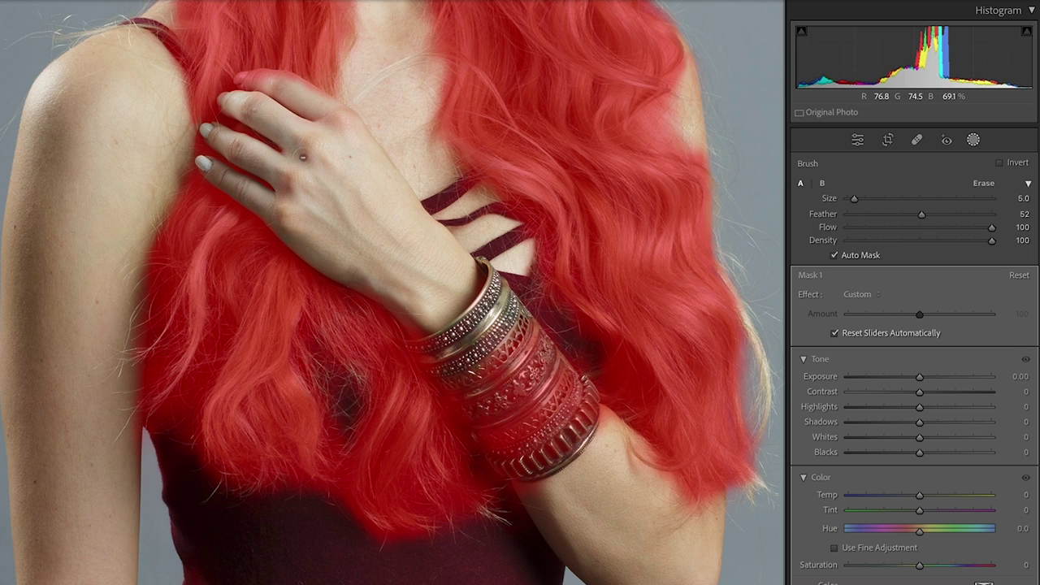
{"action": "mouse_move", "coordinate": [281, 82]}
{"action": "left_mouse_down"}
{"action": "mouse_move", "coordinate": [239, 78]}
{"action": "mouse_move", "coordinate": [255, 77]}
{"action": "left_mouse_up"}
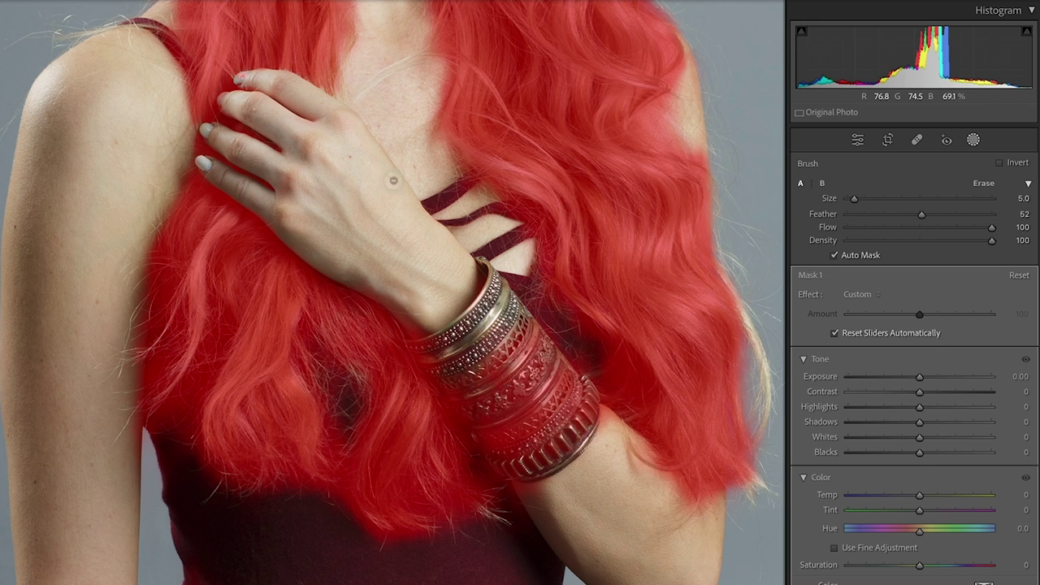
Enlarge the brush and erase the hair mask off the bracelets and along their edge.
{"action": "key", "text": "shift+w"}
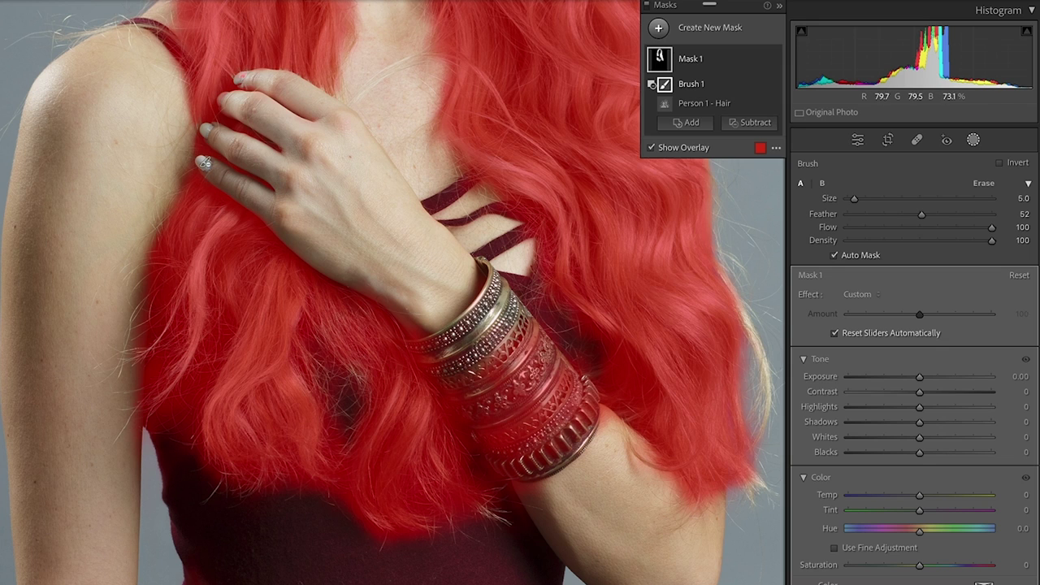
{"action": "scroll", "coordinate": [455, 341], "scroll_direction": "up", "scroll_amount": 4}
{"action": "scroll", "coordinate": [476, 300], "scroll_direction": "up", "scroll_amount": 1}
{"action": "mouse_move", "coordinate": [476, 300]}
{"action": "left_mouse_down"}
{"action": "mouse_move", "coordinate": [552, 422]}
{"action": "mouse_move", "coordinate": [469, 343]}
{"action": "left_mouse_up"}
{"action": "mouse_move", "coordinate": [534, 342]}
{"action": "left_mouse_down"}
{"action": "mouse_move", "coordinate": [572, 395]}
{"action": "mouse_move", "coordinate": [524, 359]}
{"action": "left_mouse_up"}
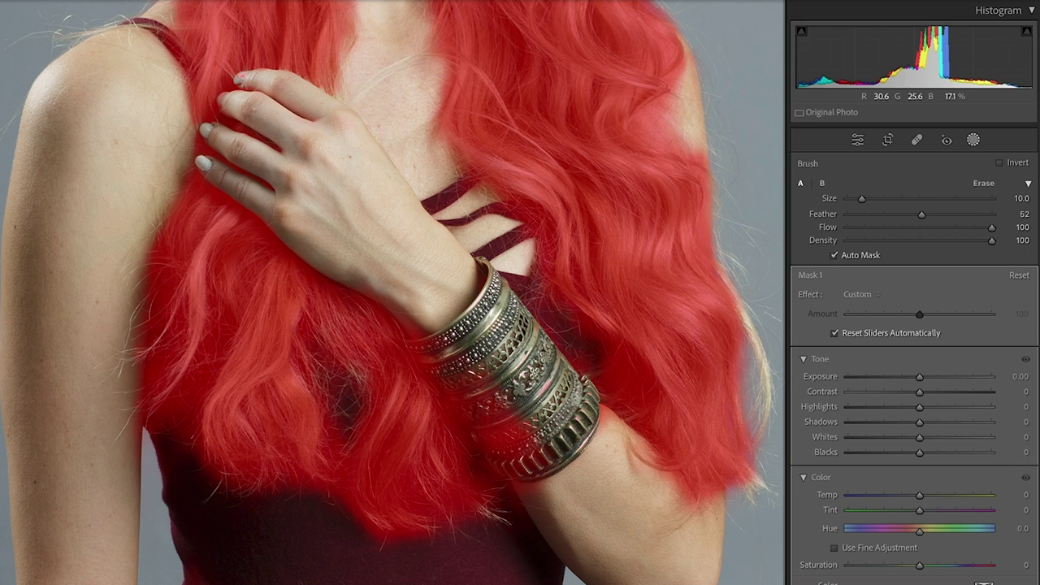
{"action": "mouse_move", "coordinate": [421, 335]}
{"action": "left_mouse_down"}
{"action": "mouse_move", "coordinate": [474, 405]}
{"action": "mouse_move", "coordinate": [499, 458]}
{"action": "mouse_move", "coordinate": [494, 450]}
{"action": "mouse_move", "coordinate": [569, 434]}
{"action": "left_mouse_up"}
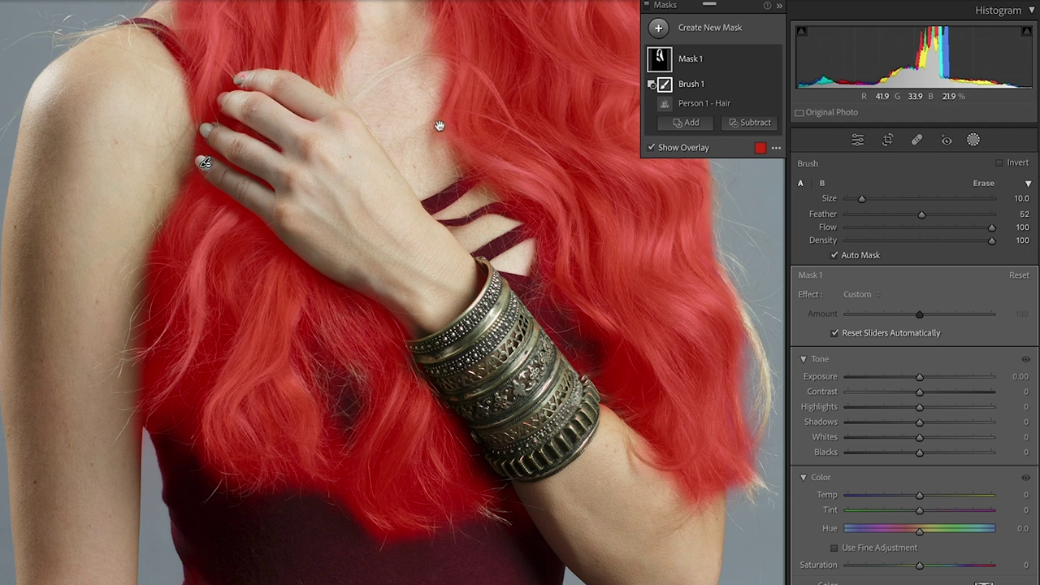
{"action": "scroll", "coordinate": [441, 116], "scroll_direction": "up", "scroll_amount": 10}
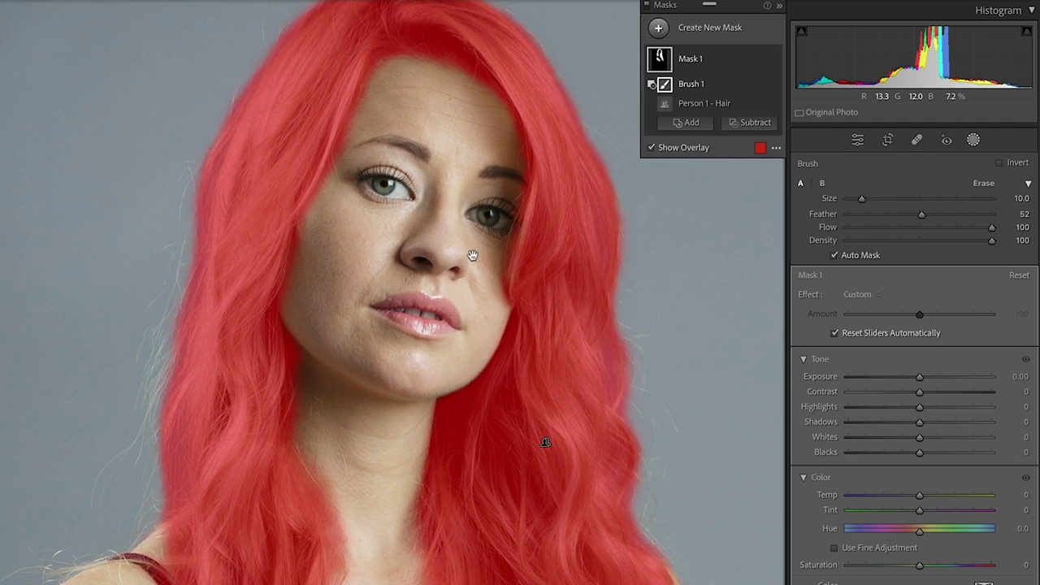
At brush size 8, erase mask spill from the cheek, brow and forehead hairline.
{"action": "scroll", "coordinate": [476, 233], "scroll_direction": "up", "scroll_amount": 5}
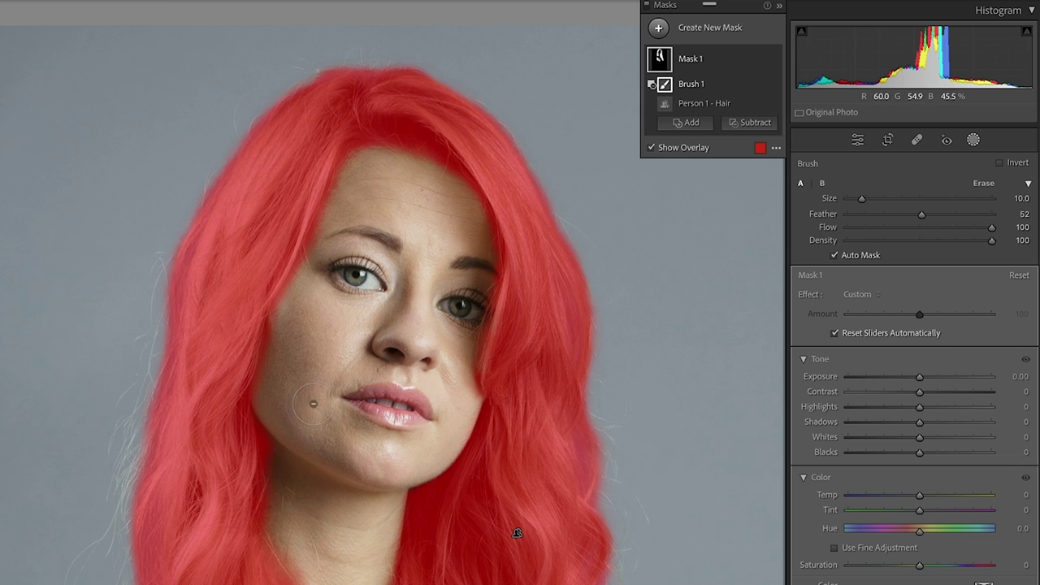
{"action": "key", "text": "bracketleft"}
{"action": "key", "text": "bracketleft"}
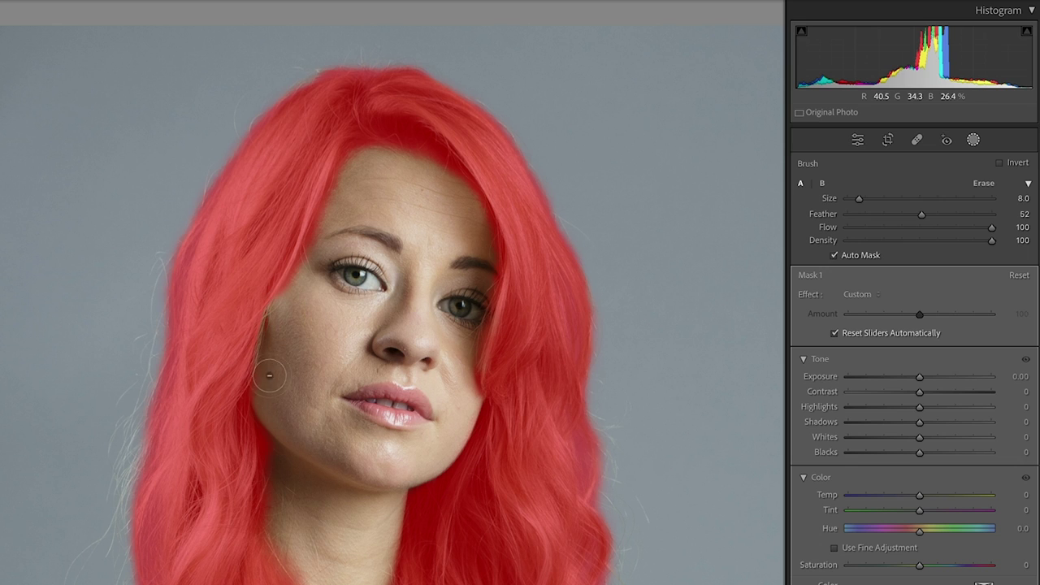
{"action": "left_click_drag", "start_coordinate": [269, 375], "coordinate": [271, 396]}
{"action": "mouse_move", "coordinate": [331, 272]}
{"action": "left_mouse_down"}
{"action": "mouse_move", "coordinate": [307, 258]}
{"action": "mouse_move", "coordinate": [344, 173]}
{"action": "mouse_move", "coordinate": [366, 153]}
{"action": "left_mouse_up"}
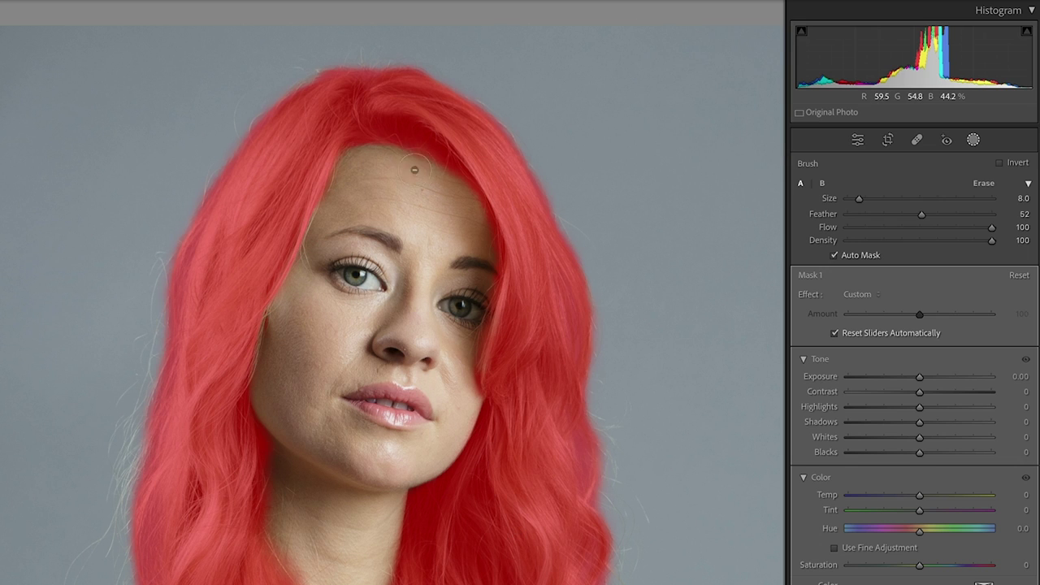
{"action": "left_click_drag", "start_coordinate": [373, 154], "coordinate": [430, 159]}
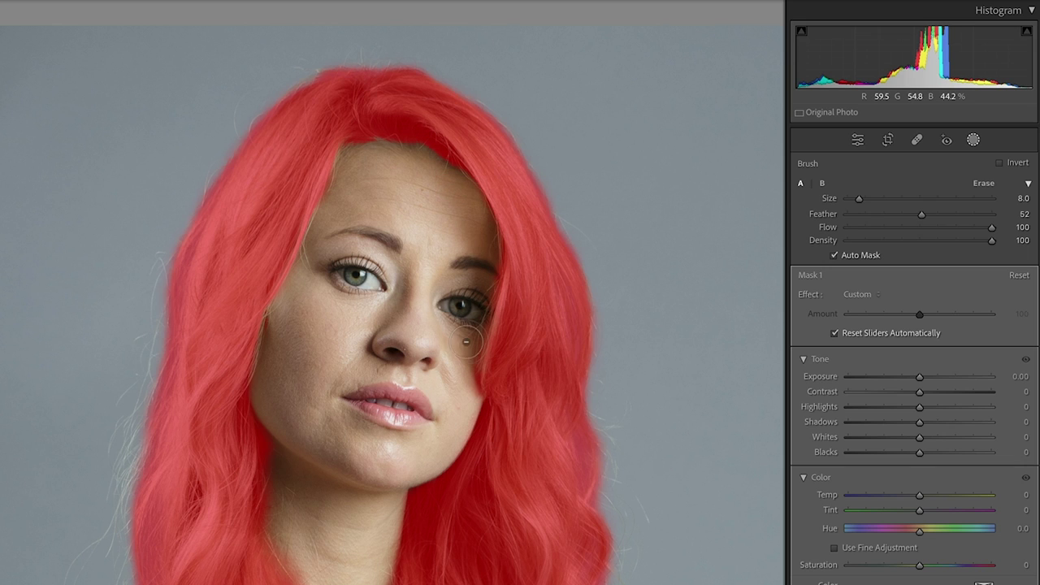
Shrink the brush to size 5, move down to the lower hair, then zoom out.
{"action": "key", "text": "bracketleft"}
{"action": "key", "text": "shift+w"}
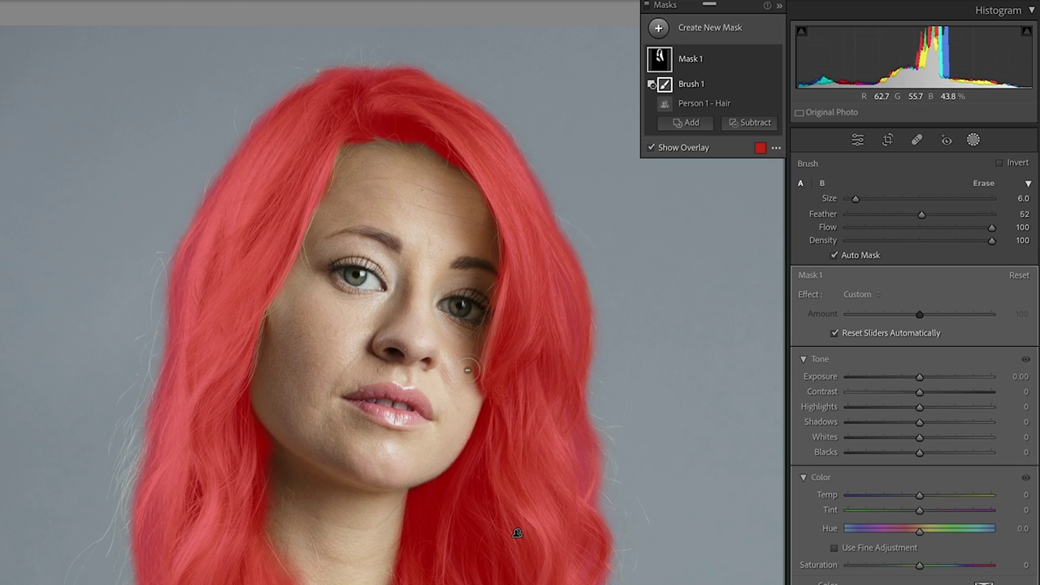
{"action": "key", "text": "bracketleft"}
{"action": "key", "text": "shift+w"}
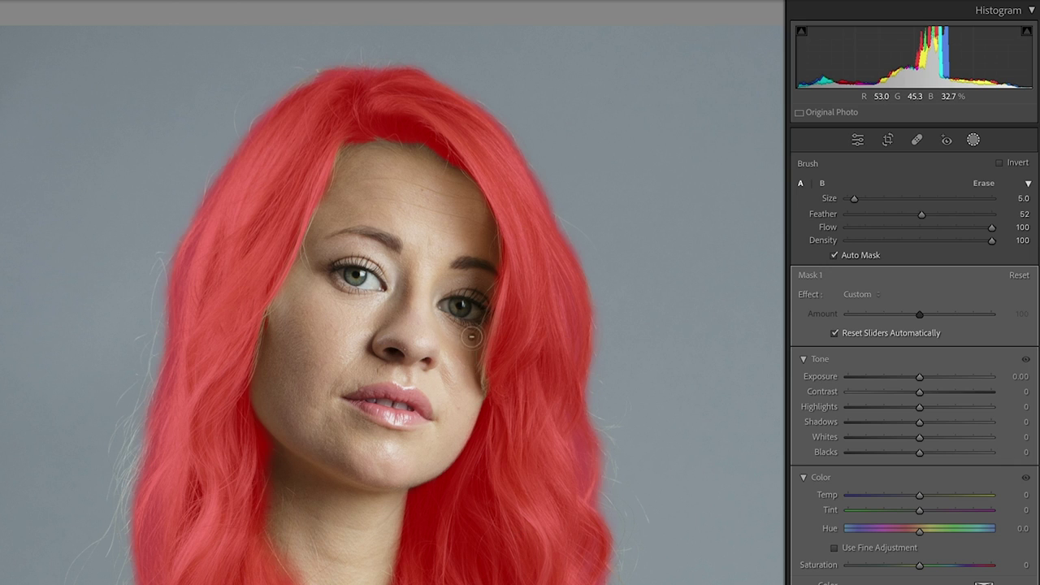
{"action": "key", "text": "shift+w"}
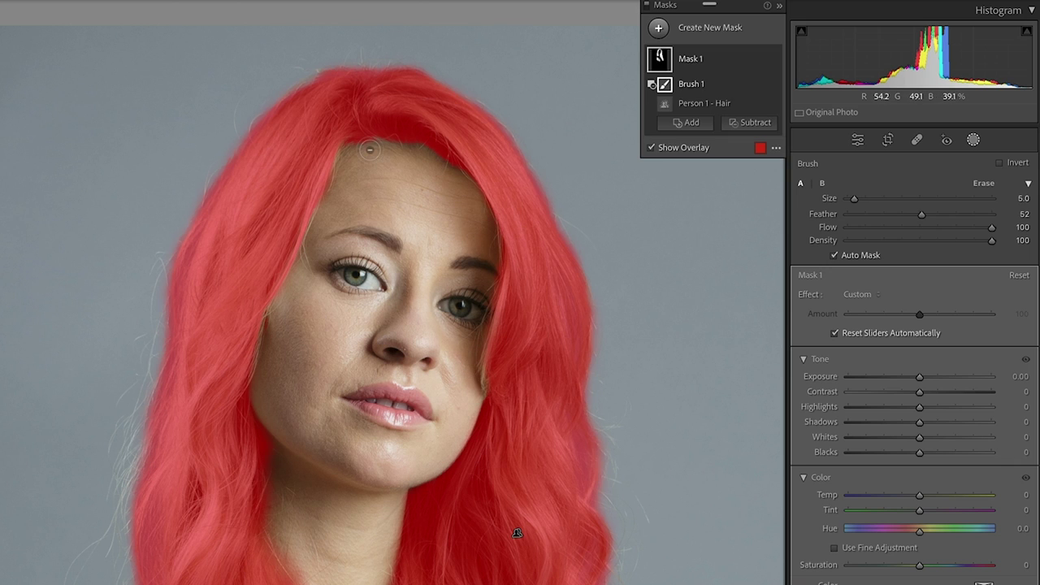
{"action": "key", "text": "shift+w"}
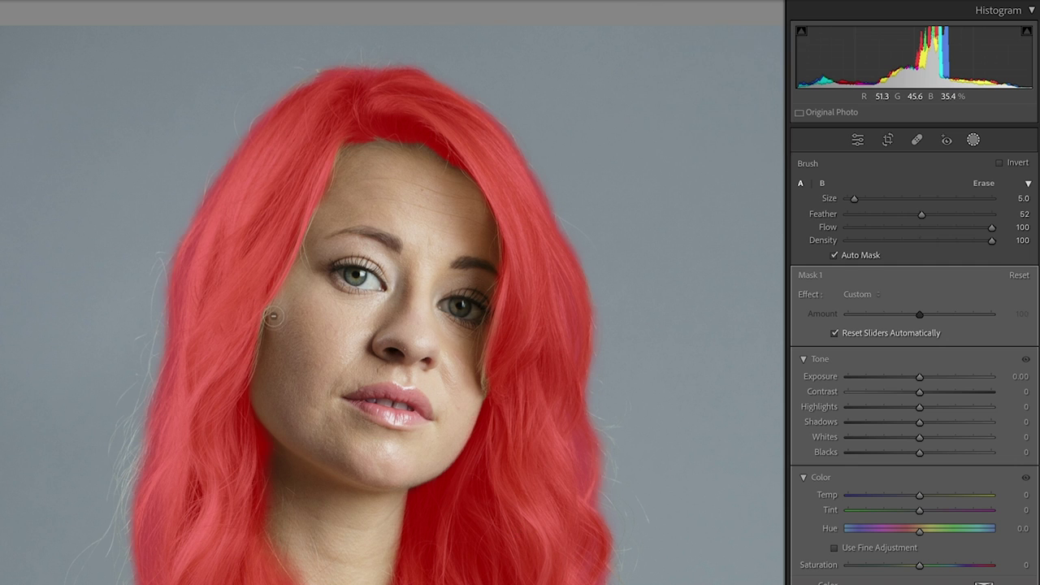
{"action": "key", "text": "shift+w"}
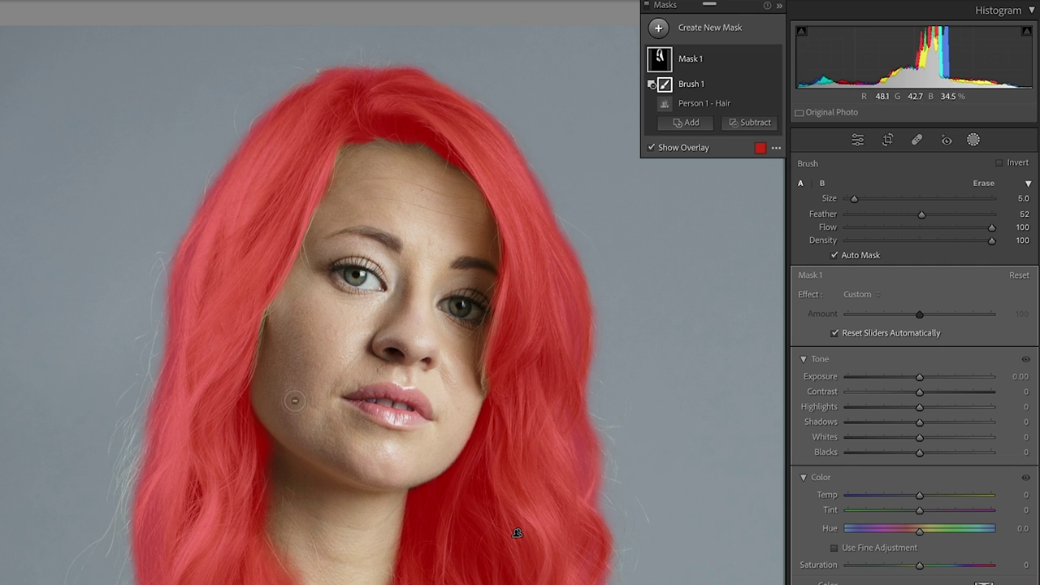
{"action": "left_click_drag", "start_coordinate": [351, 382], "coordinate": [344, 184]}
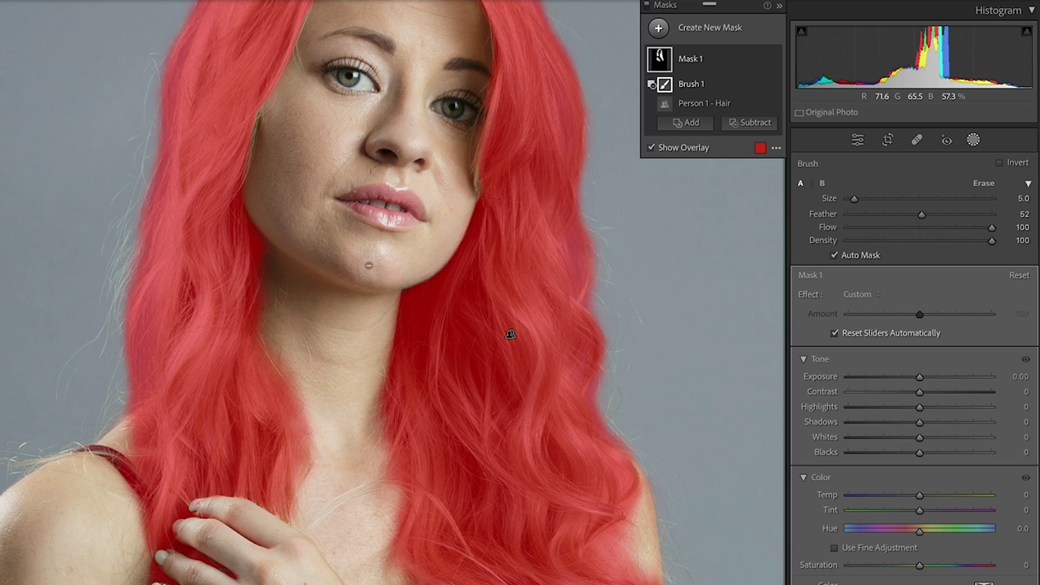
{"action": "key", "text": "z"}
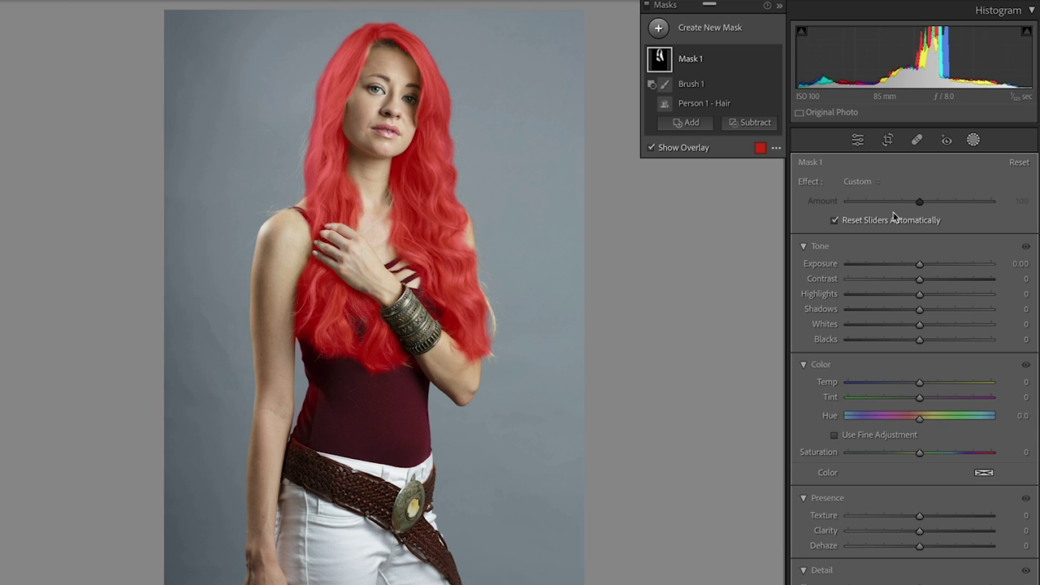
Try darker, warmer, desaturated hair settings: exposure -2.16 and saturation -42.
{"action": "left_click_drag", "start_coordinate": [918, 263], "coordinate": [880, 264]}
{"action": "left_click_drag", "start_coordinate": [919, 382], "coordinate": [962, 382]}
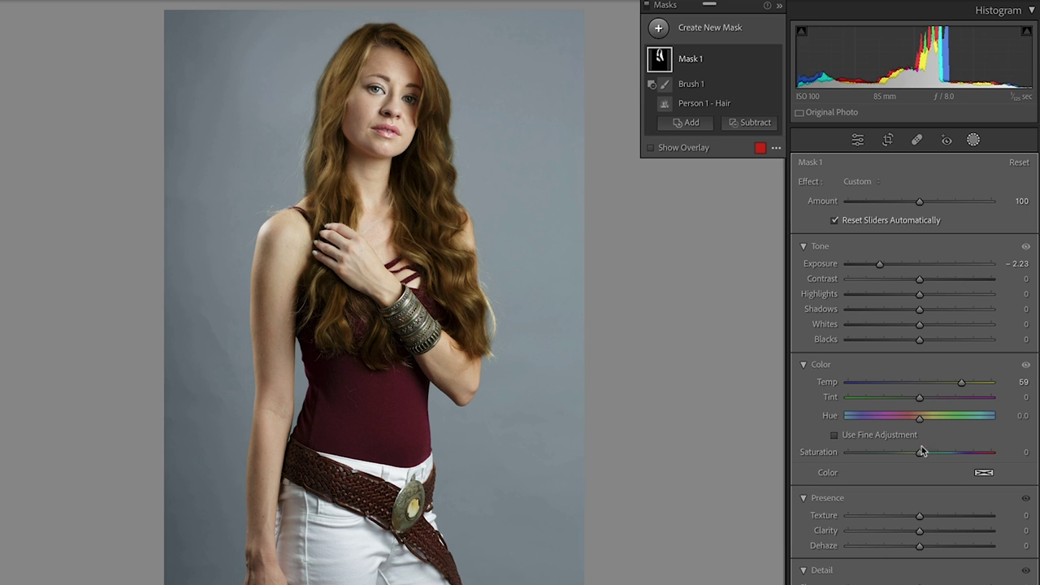
{"action": "left_click_drag", "start_coordinate": [919, 455], "coordinate": [877, 452]}
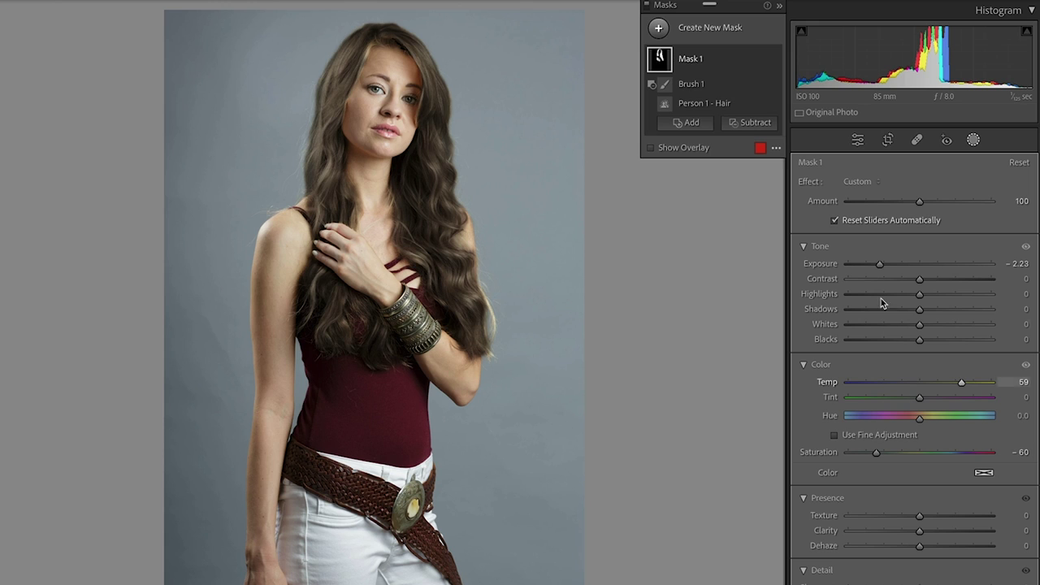
{"action": "left_click_drag", "start_coordinate": [881, 263], "coordinate": [896, 263]}
{"action": "left_click_drag", "start_coordinate": [875, 455], "coordinate": [891, 453]}
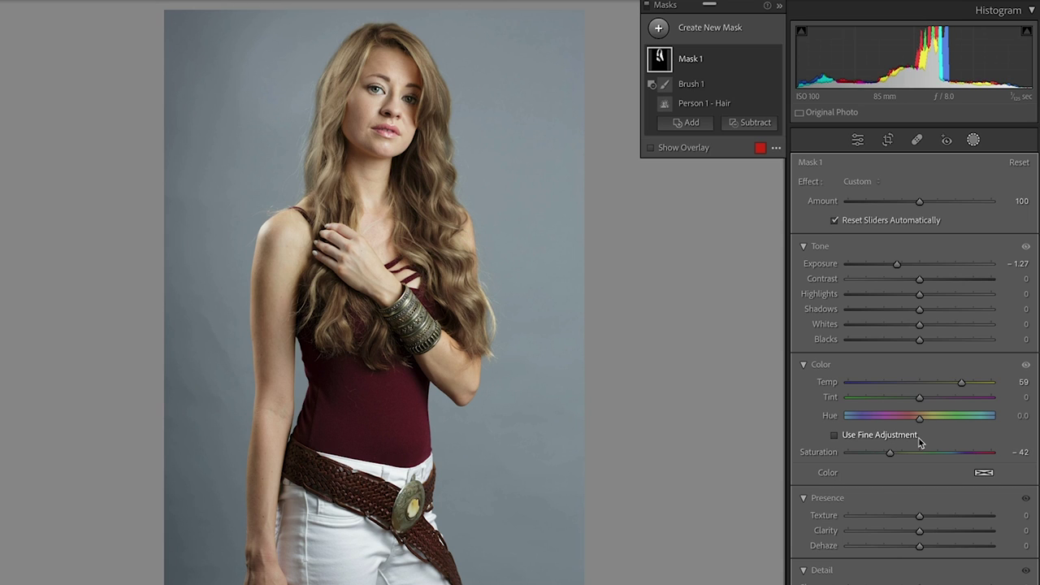
Reset the mask's saturation, temperature and exposure to zero and show the red overlay.
{"action": "double_click", "coordinate": [808, 455]}
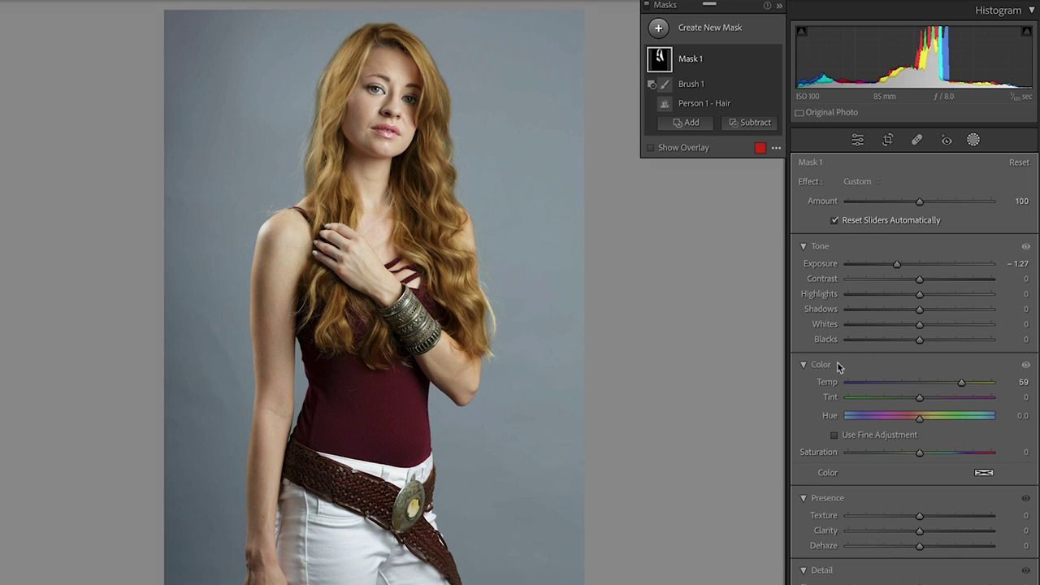
{"action": "double_click", "coordinate": [828, 385]}
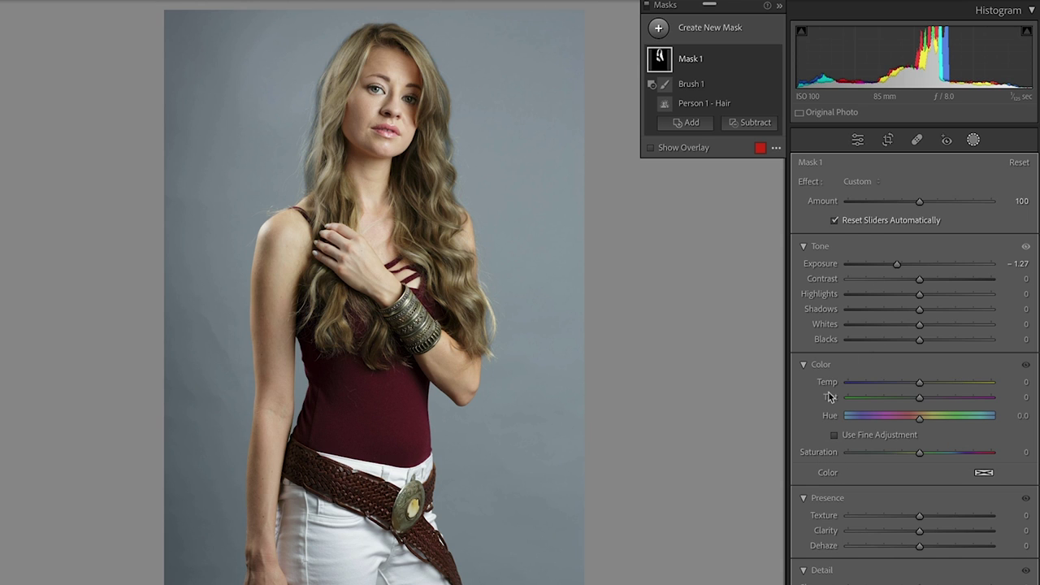
{"action": "double_click", "coordinate": [827, 268]}
{"action": "key", "text": "o"}
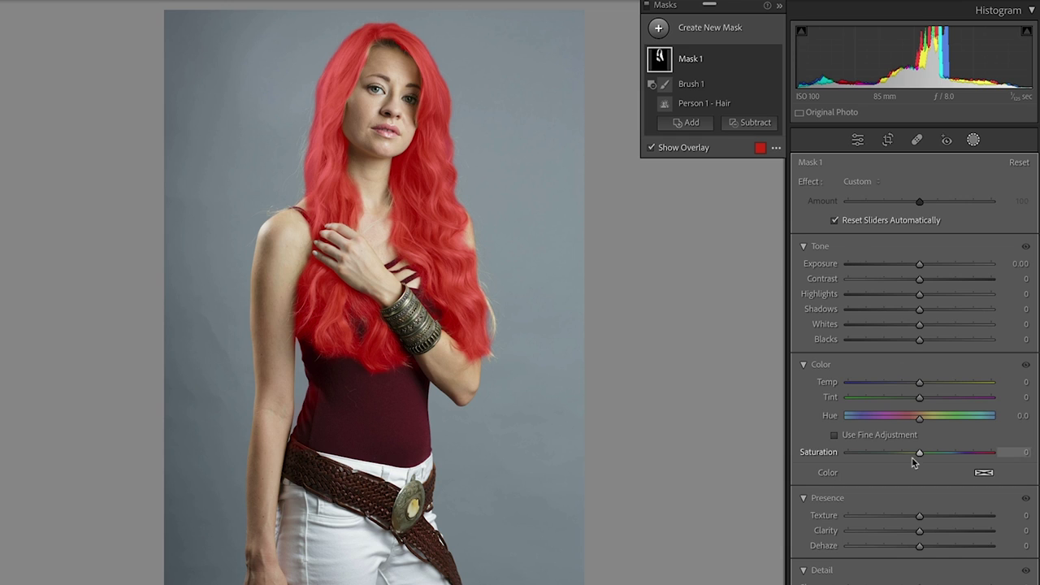
Shift the hair hue from blonde to pink then purple, darkening it and adjusting saturation.
{"action": "left_click_drag", "start_coordinate": [919, 417], "coordinate": [921, 422]}
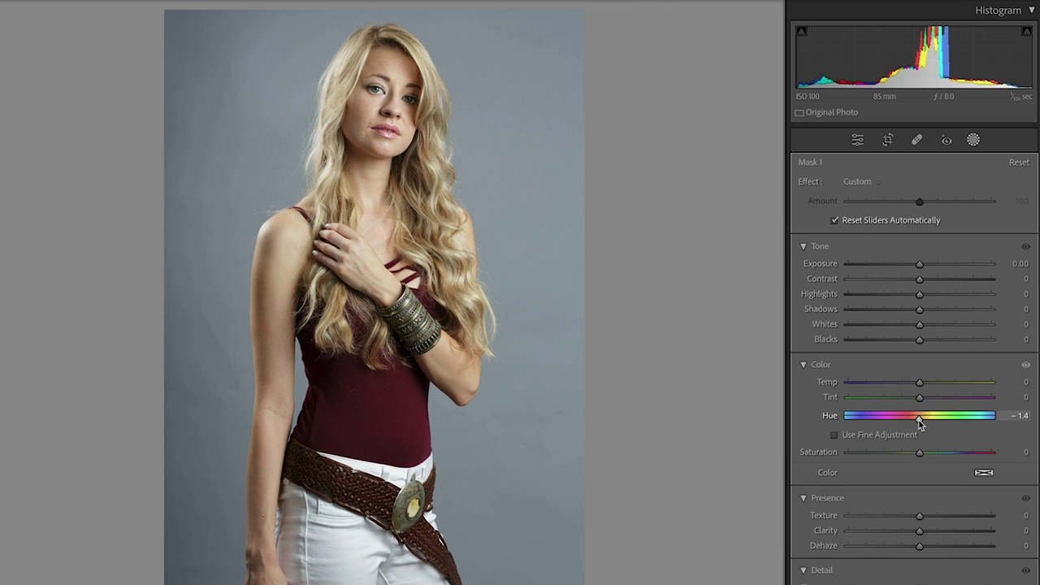
{"action": "left_click_drag", "start_coordinate": [919, 421], "coordinate": [895, 416]}
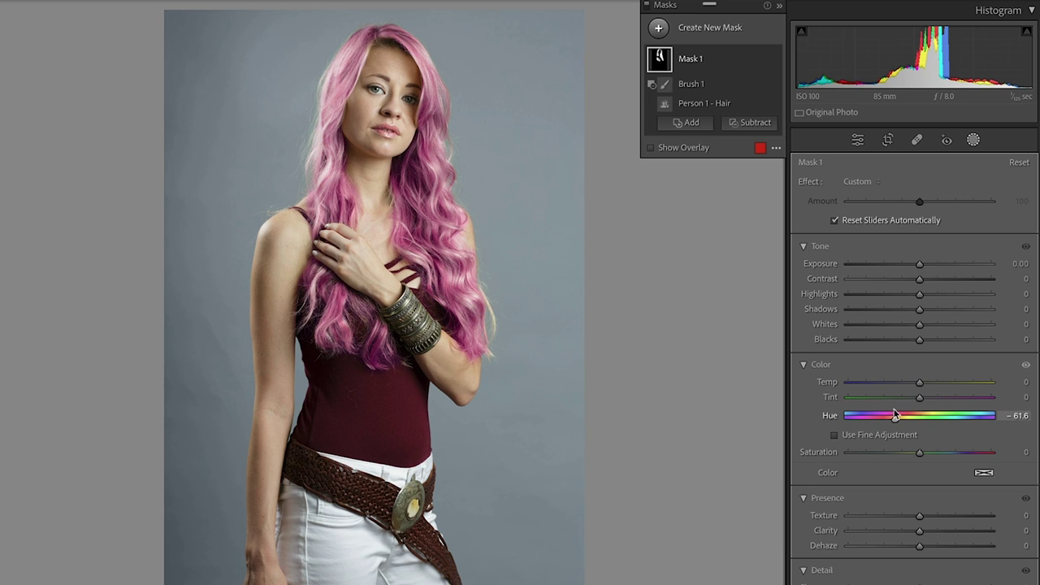
{"action": "left_click_drag", "start_coordinate": [913, 455], "coordinate": [891, 455]}
{"action": "left_click_drag", "start_coordinate": [895, 417], "coordinate": [872, 420]}
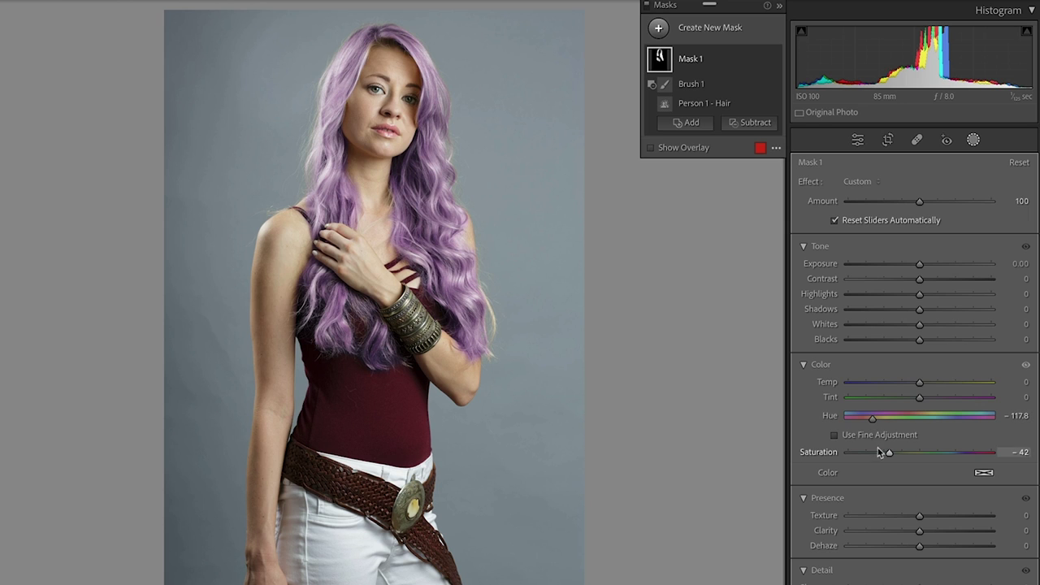
{"action": "left_click_drag", "start_coordinate": [919, 265], "coordinate": [896, 267]}
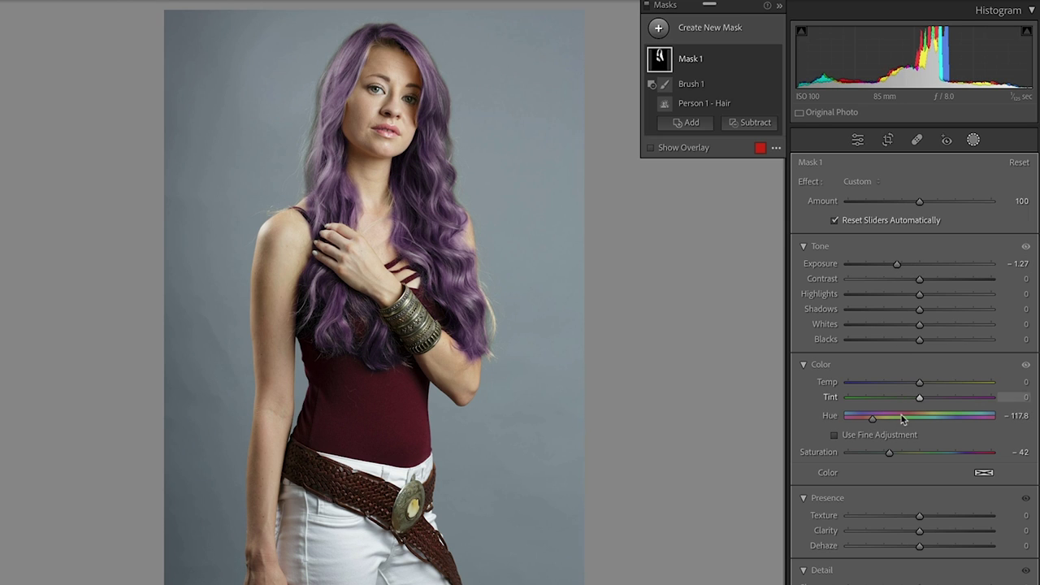
{"action": "left_click_drag", "start_coordinate": [889, 453], "coordinate": [907, 457]}
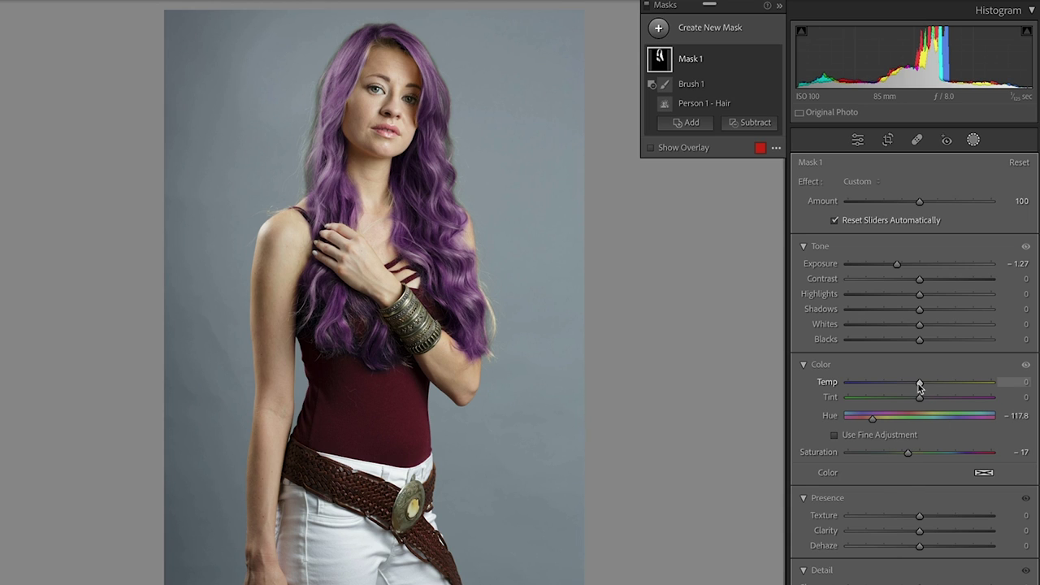
Warm and brighten the hair, then drop saturation to -100 for neutral grey.
{"action": "left_click_drag", "start_coordinate": [924, 384], "coordinate": [946, 383]}
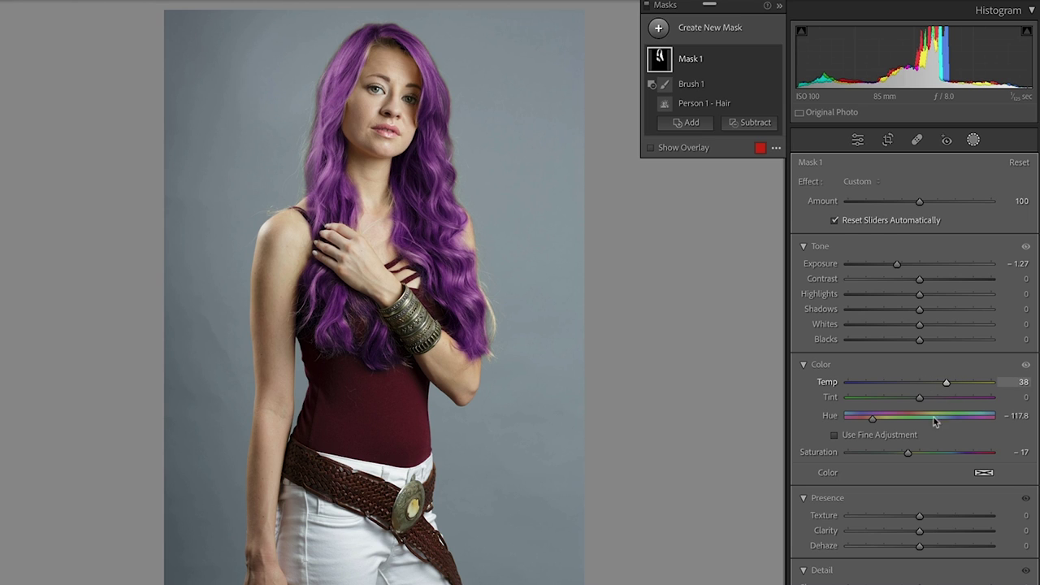
{"action": "left_click_drag", "start_coordinate": [906, 453], "coordinate": [850, 417]}
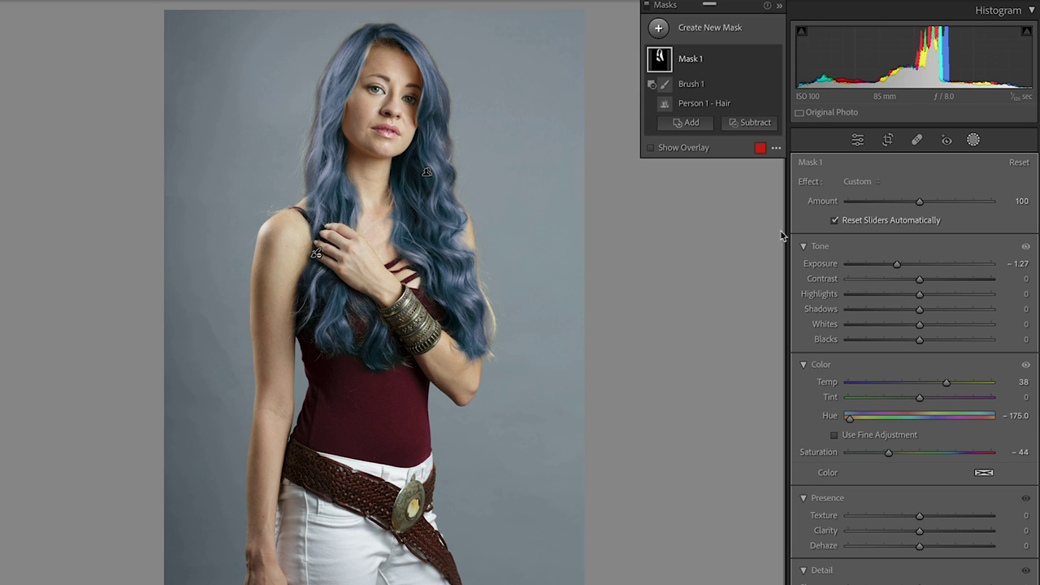
{"action": "left_click_drag", "start_coordinate": [896, 265], "coordinate": [914, 265]}
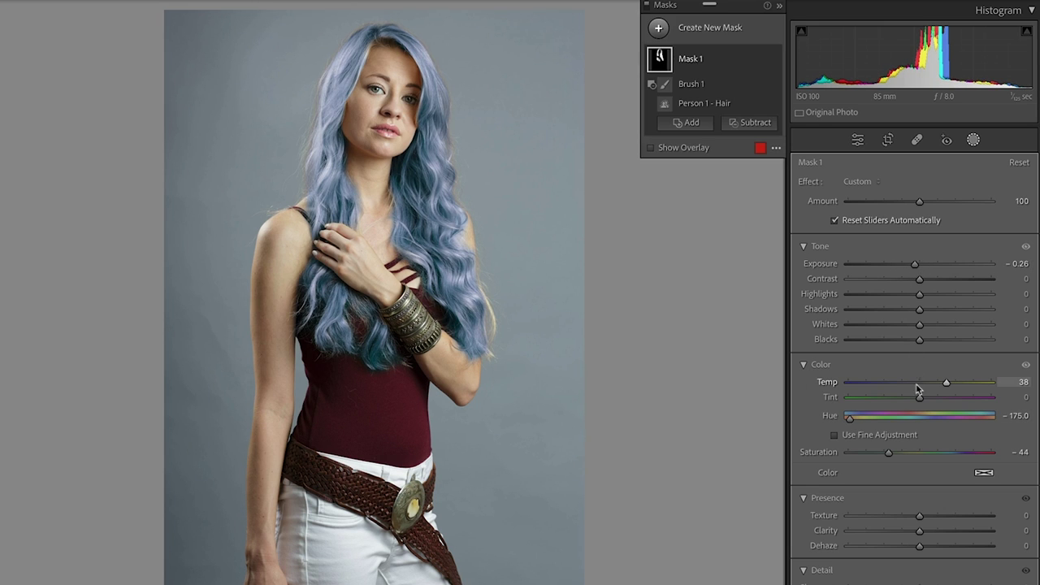
{"action": "left_click_drag", "start_coordinate": [892, 452], "coordinate": [868, 452]}
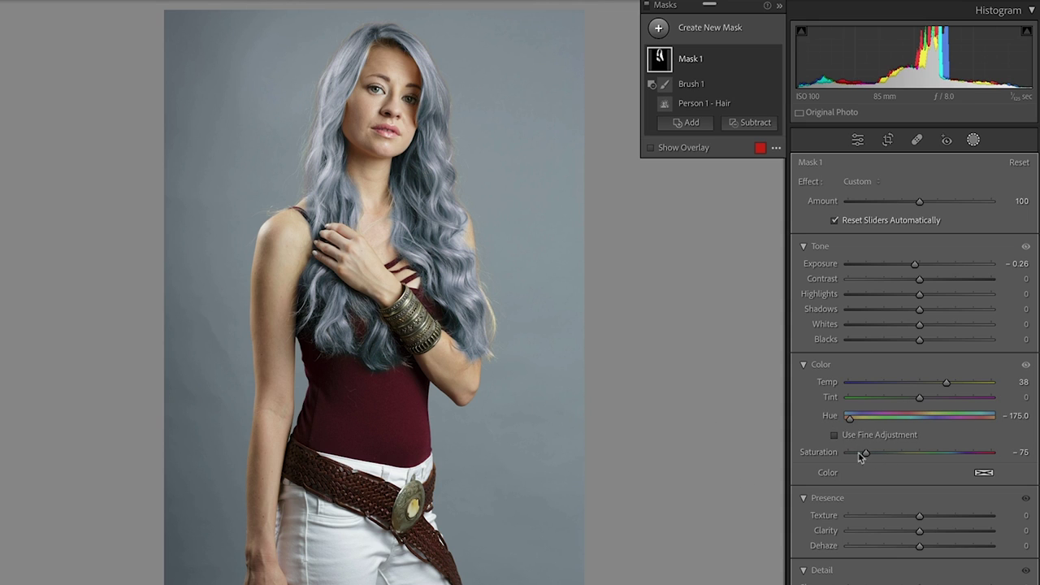
{"action": "left_click_drag", "start_coordinate": [860, 455], "coordinate": [825, 458]}
Darken the hair to charcoal with Exposure -1.37, Blacks -49, Whites 18, then show the overlay.
{"action": "left_click_drag", "start_coordinate": [915, 266], "coordinate": [887, 263]}
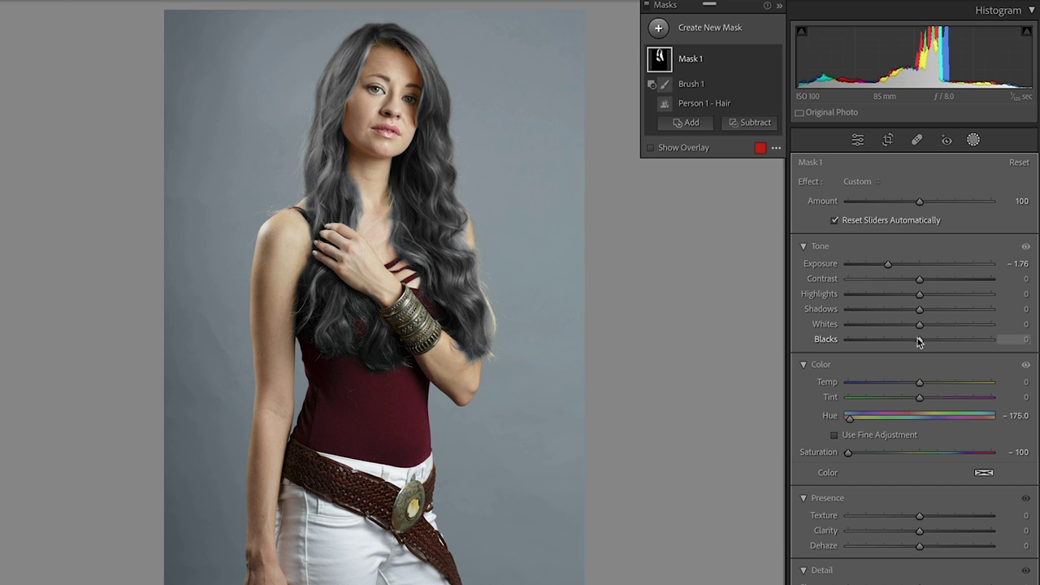
{"action": "left_click_drag", "start_coordinate": [918, 339], "coordinate": [884, 339]}
{"action": "mouse_move", "coordinate": [889, 262]}
{"action": "left_mouse_down"}
{"action": "mouse_move", "coordinate": [912, 262]}
{"action": "mouse_move", "coordinate": [894, 263]}
{"action": "left_mouse_up"}
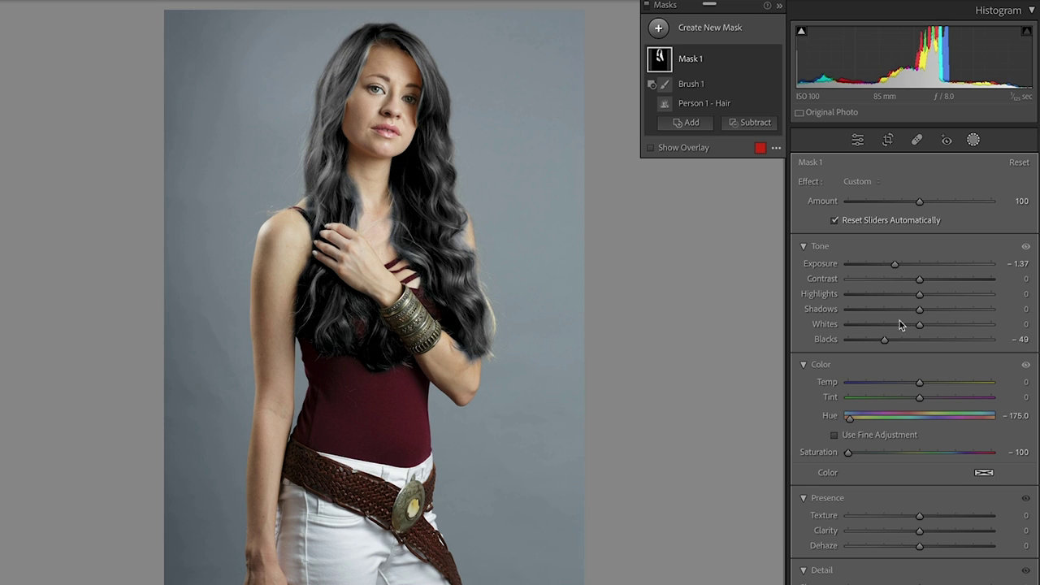
{"action": "mouse_move", "coordinate": [920, 325]}
{"action": "left_mouse_down"}
{"action": "mouse_move", "coordinate": [894, 327]}
{"action": "mouse_move", "coordinate": [978, 331]}
{"action": "mouse_move", "coordinate": [862, 328]}
{"action": "mouse_move", "coordinate": [930, 325]}
{"action": "mouse_move", "coordinate": [913, 311]}
{"action": "left_mouse_up"}
{"action": "key", "text": "alt+k"}
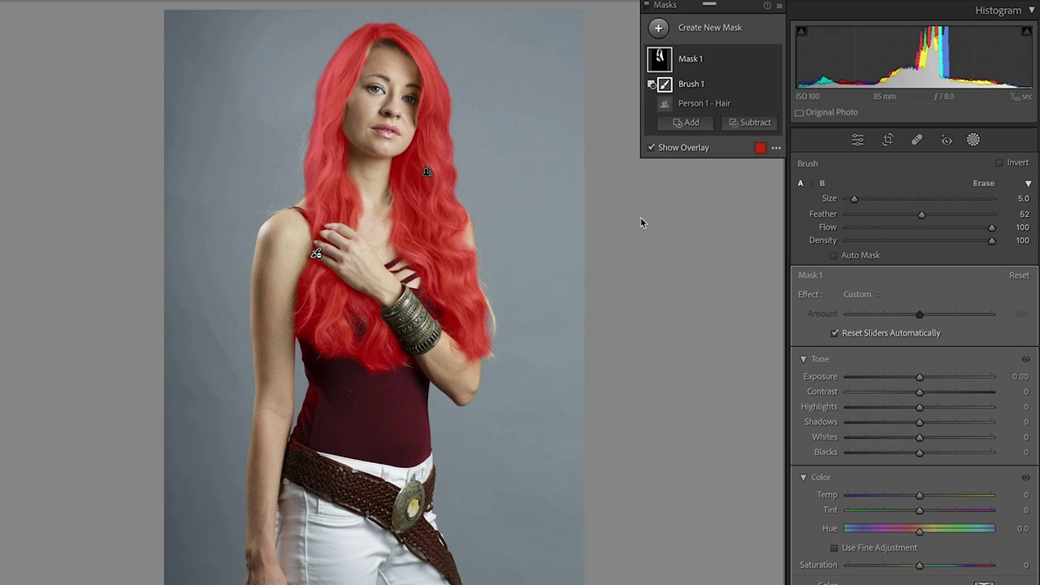
Turn the hair dark warm brown with Exposure -2.32, Temp 51 and Saturation -53.
{"action": "left_click", "coordinate": [918, 378]}
{"action": "left_click_drag", "start_coordinate": [918, 379], "coordinate": [877, 377]}
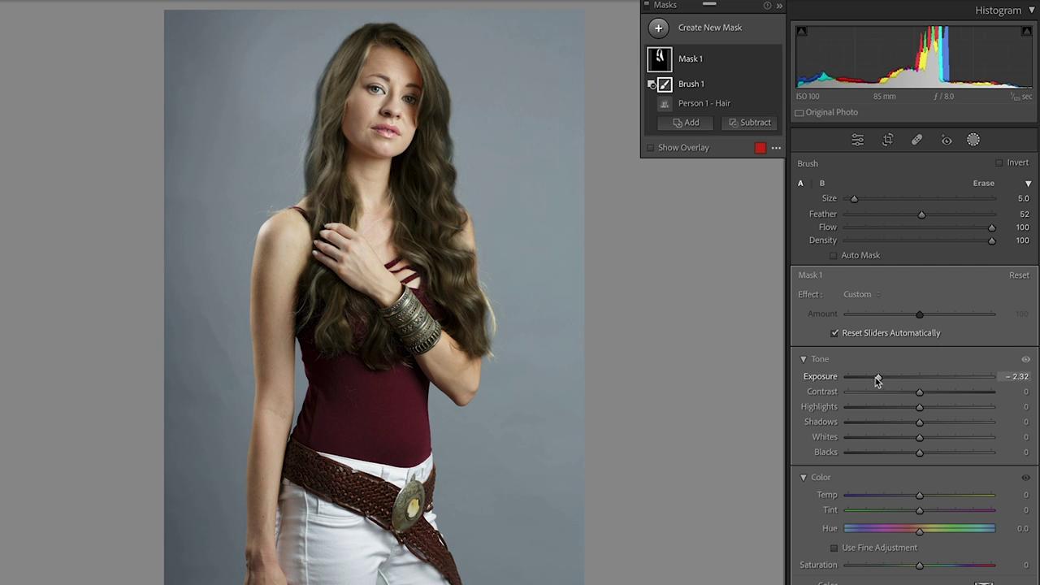
{"action": "left_click_drag", "start_coordinate": [918, 495], "coordinate": [942, 495]}
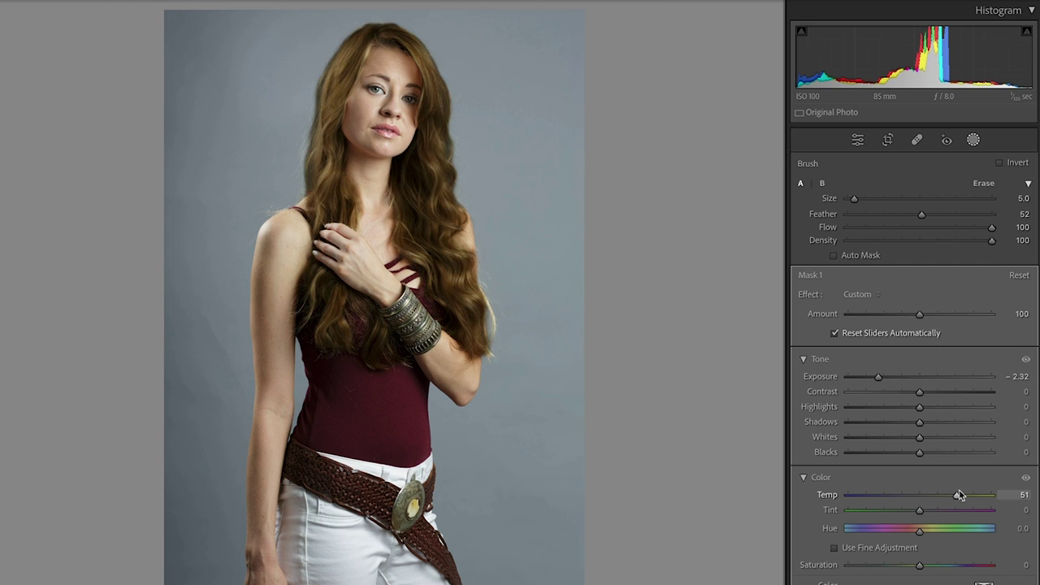
{"action": "left_click_drag", "start_coordinate": [959, 494], "coordinate": [958, 495]}
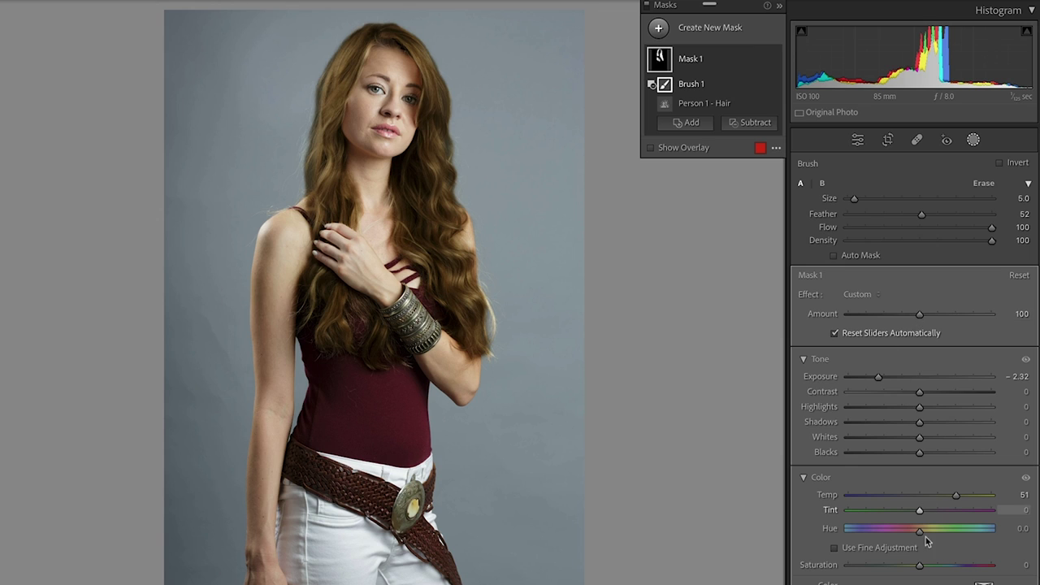
{"action": "left_click_drag", "start_coordinate": [921, 566], "coordinate": [882, 566]}
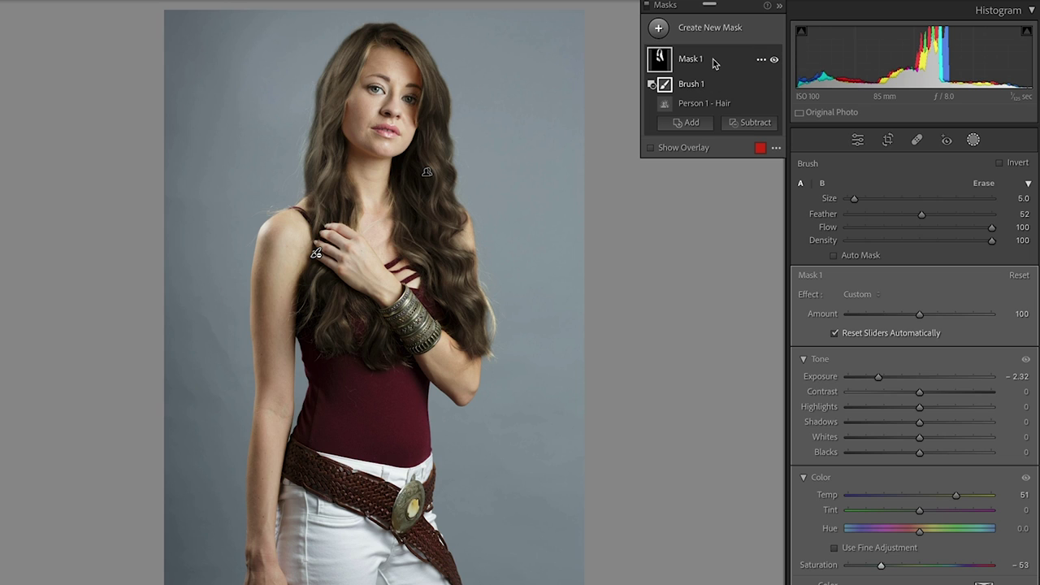
{"action": "left_click", "coordinate": [752, 126]}
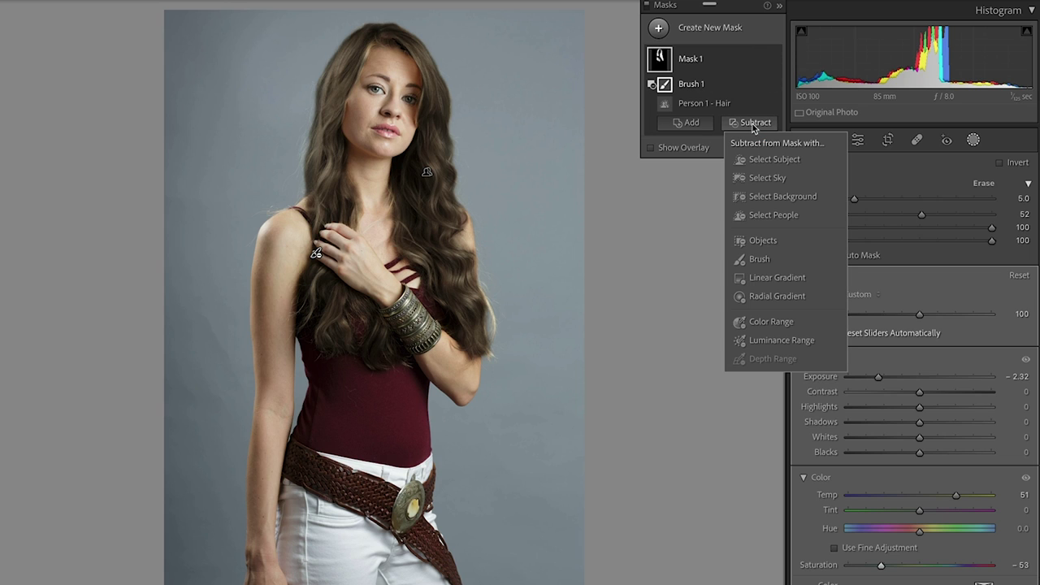
Subtract a linear gradient, then move, flip, narrow and tilt it so brown fades into blonde ends.
{"action": "left_click", "coordinate": [771, 279]}
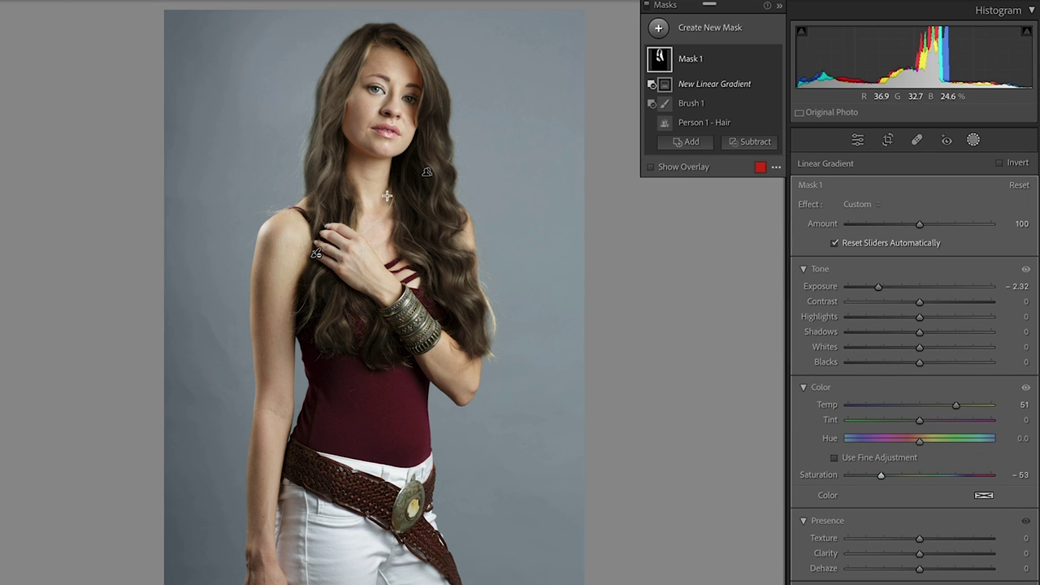
{"action": "left_click_drag", "start_coordinate": [408, 249], "coordinate": [407, 80]}
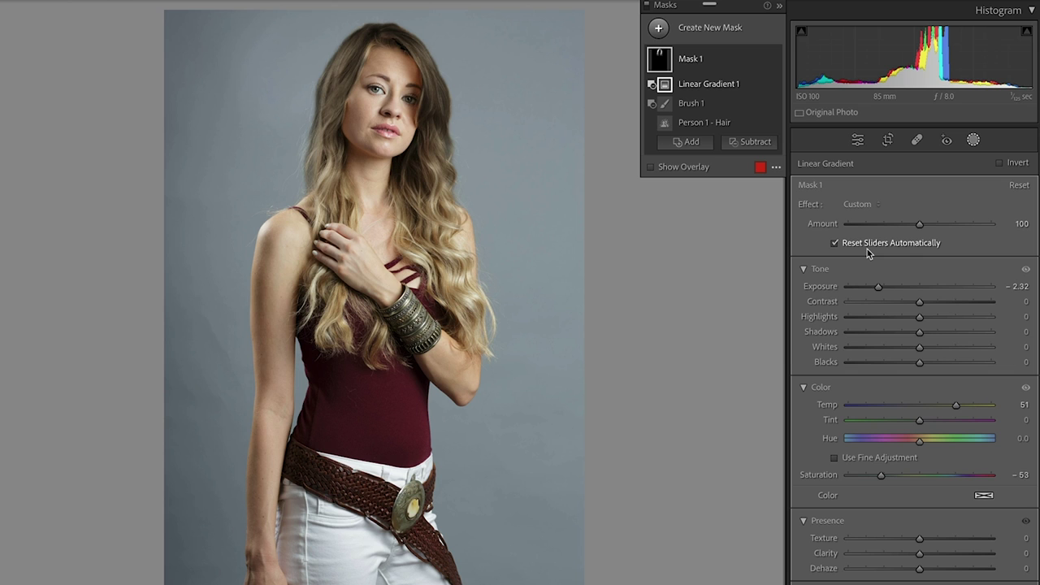
{"action": "left_click_drag", "start_coordinate": [406, 165], "coordinate": [406, 269]}
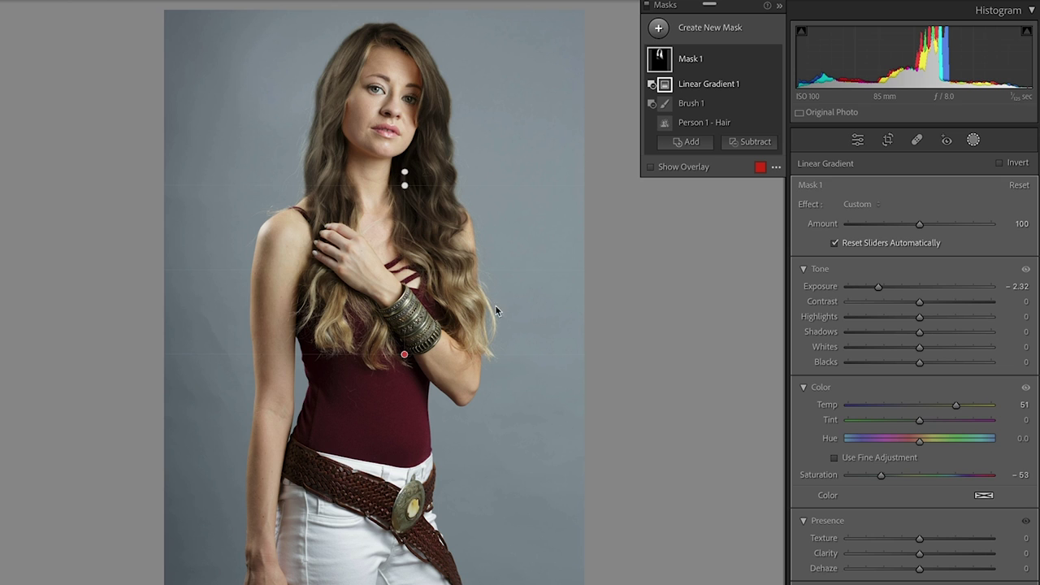
{"action": "left_click_drag", "start_coordinate": [405, 172], "coordinate": [401, 389]}
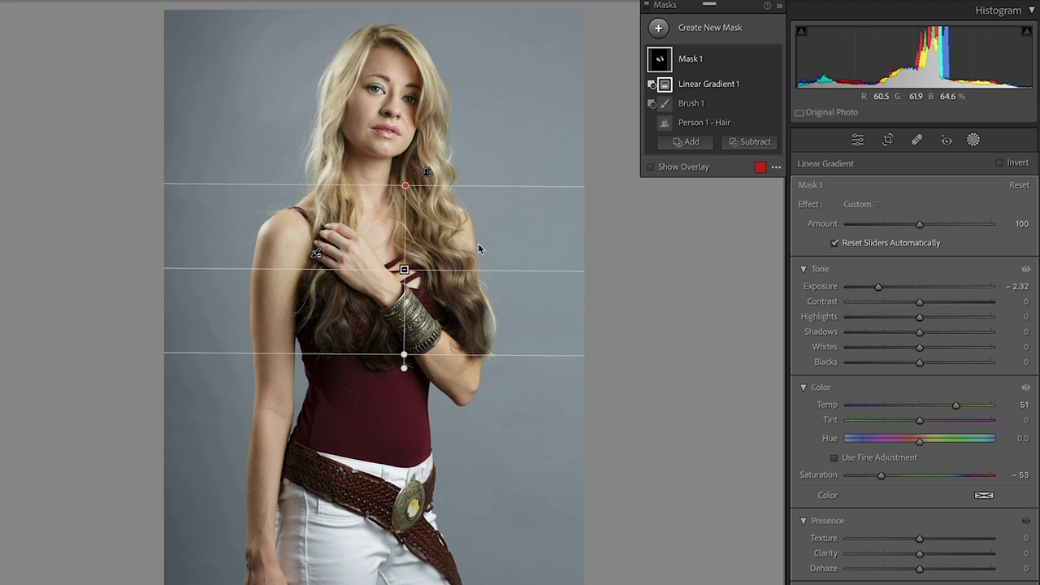
{"action": "left_click_drag", "start_coordinate": [406, 187], "coordinate": [405, 225]}
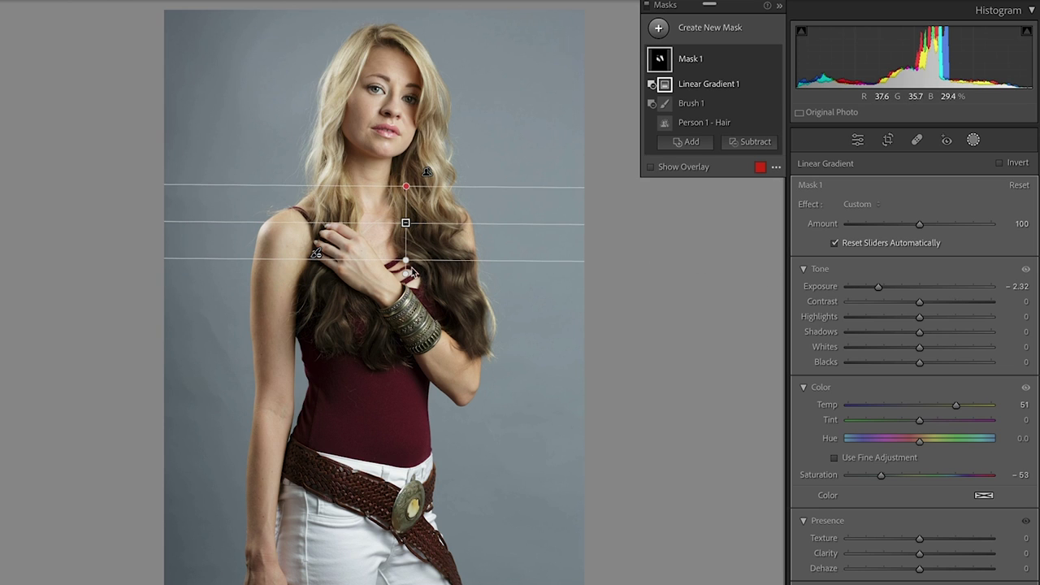
{"action": "left_click_drag", "start_coordinate": [405, 274], "coordinate": [404, 174]}
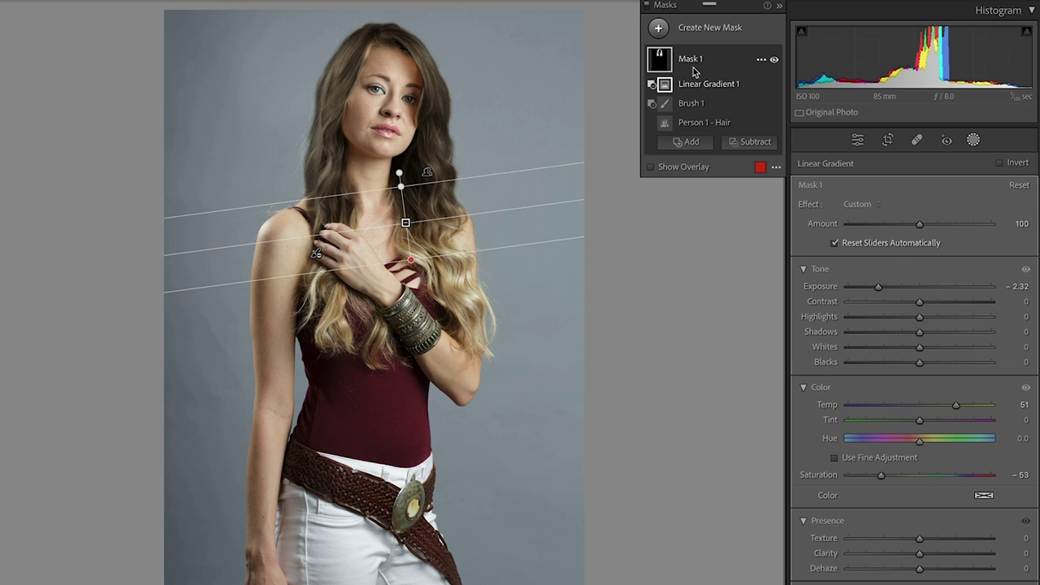
Reset Mask 1's sliders to zero, show the overlay, and delete Linear Gradient 1.
{"action": "left_click", "coordinate": [1017, 186]}
{"action": "key", "text": "o"}
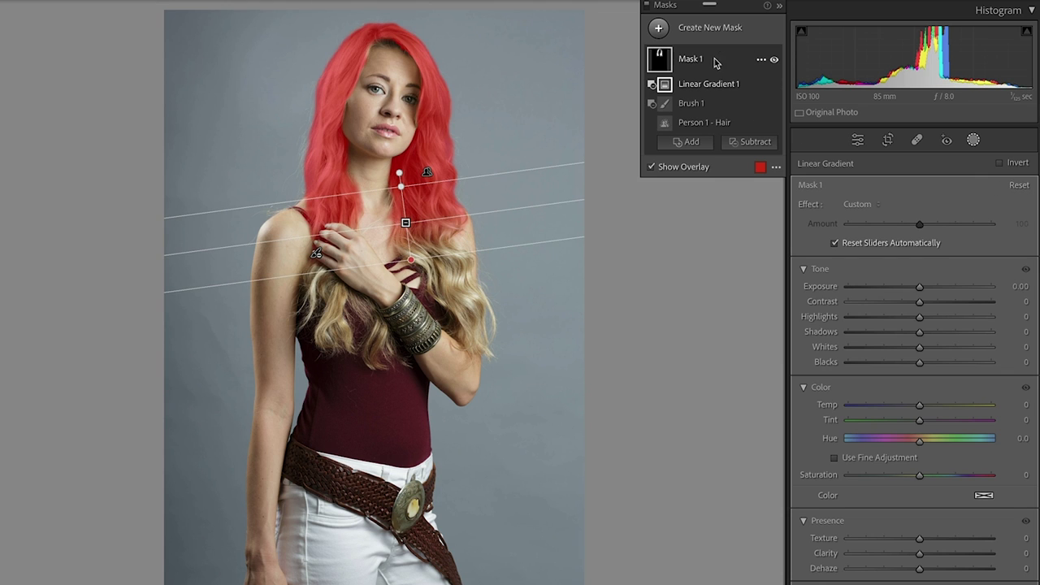
{"action": "left_click", "coordinate": [761, 85]}
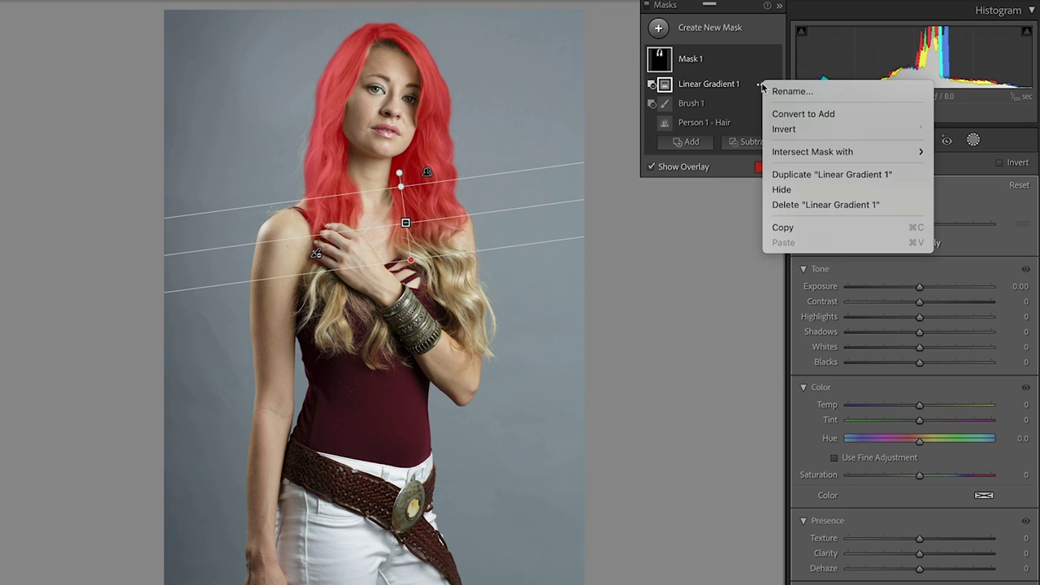
{"action": "left_click", "coordinate": [796, 209]}
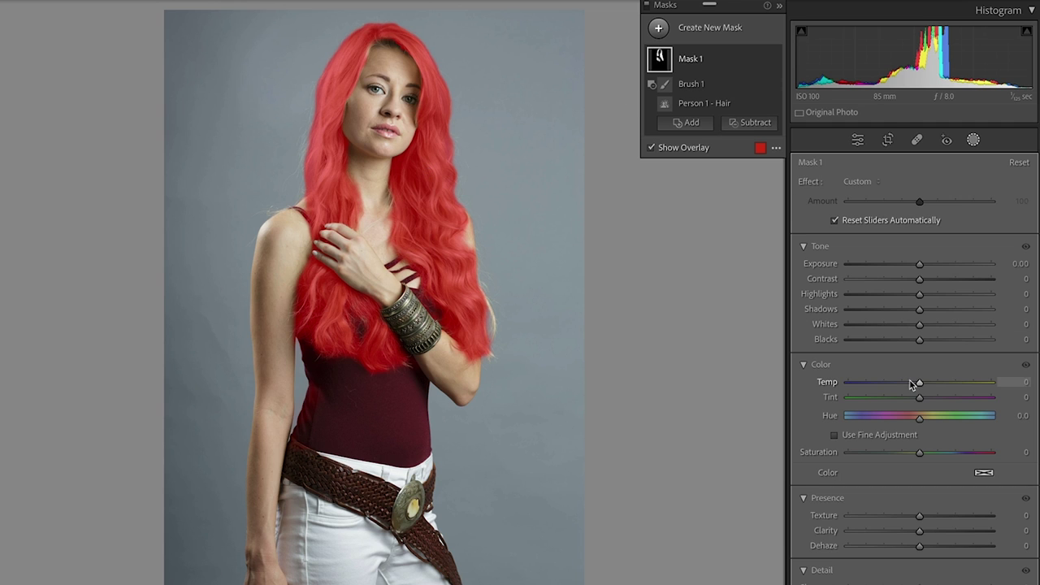
Shift Mask 1's hue to -169.7 and set Temp 17 and Tint 19 for periwinkle-blue hair.
{"action": "left_click_drag", "start_coordinate": [923, 423], "coordinate": [852, 417]}
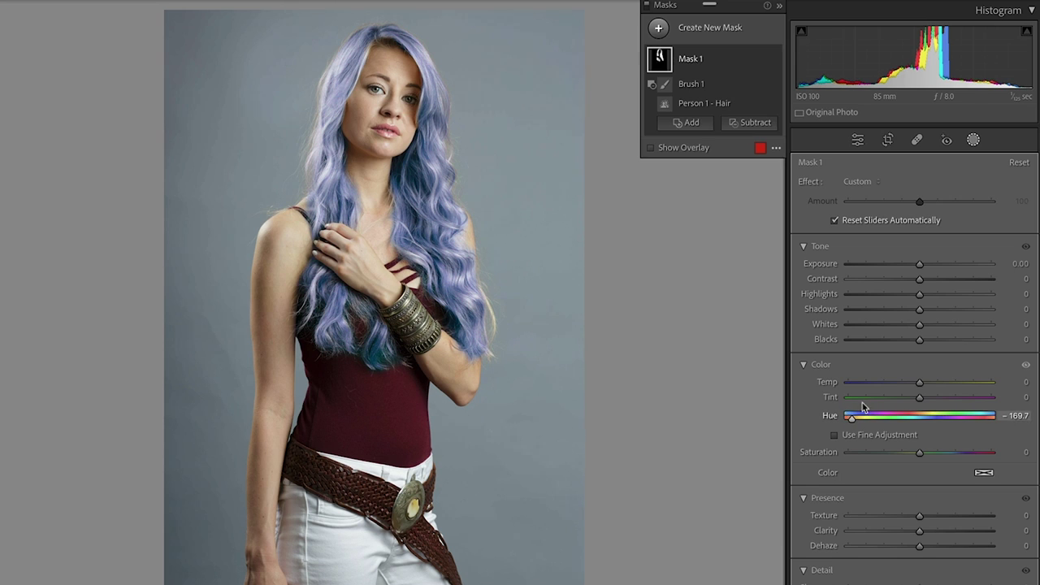
{"action": "mouse_move", "coordinate": [923, 387]}
{"action": "left_mouse_down"}
{"action": "mouse_move", "coordinate": [938, 384]}
{"action": "mouse_move", "coordinate": [897, 384]}
{"action": "mouse_move", "coordinate": [931, 381]}
{"action": "mouse_move", "coordinate": [912, 396]}
{"action": "mouse_move", "coordinate": [935, 396]}
{"action": "left_mouse_up"}
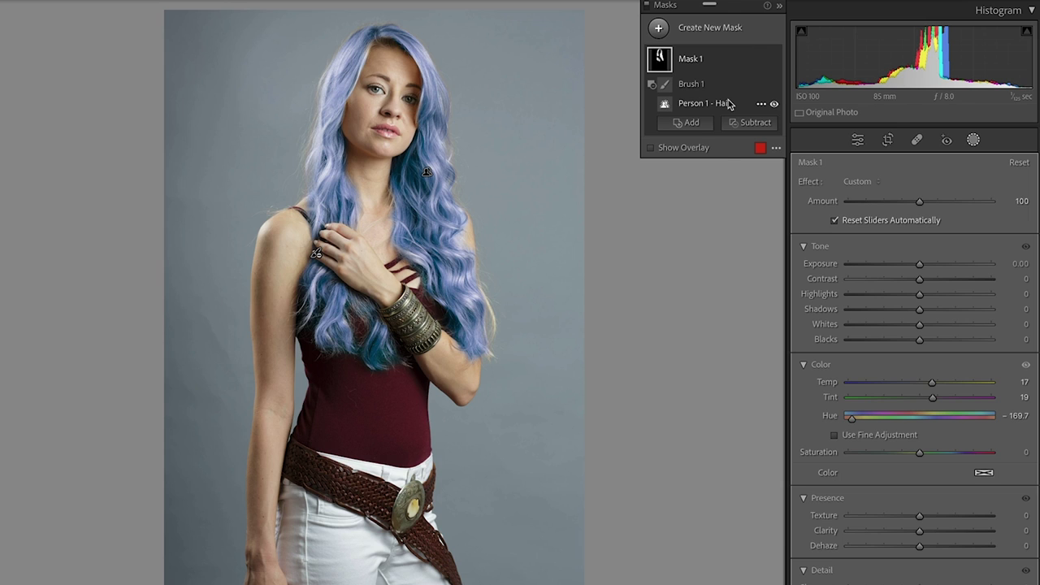
Duplicate Mask 1 and set the copy to Hue -81.2, Saturation -3, Exposure -0.47.
{"action": "left_click", "coordinate": [760, 61]}
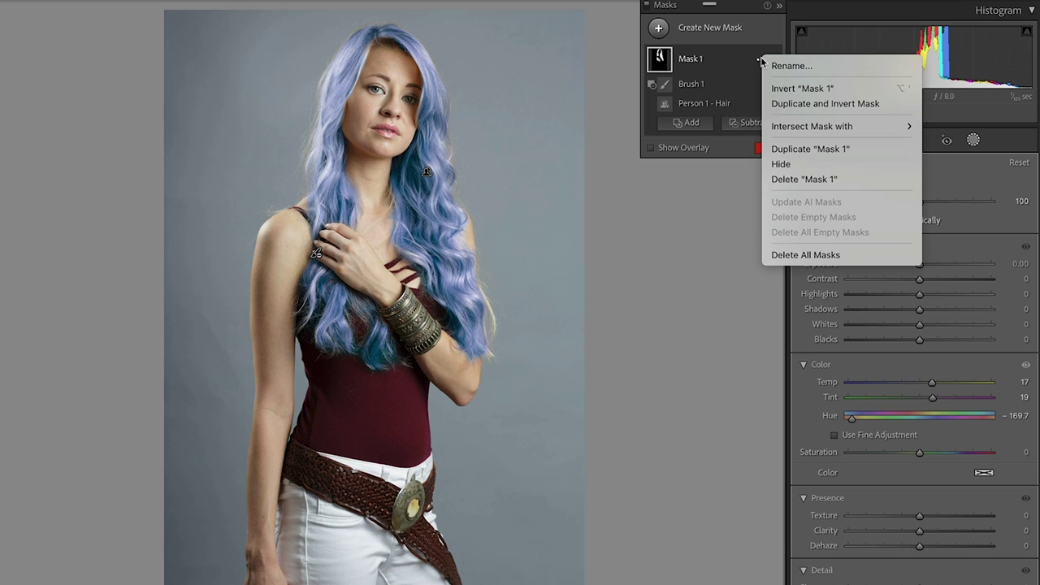
{"action": "left_click", "coordinate": [776, 149]}
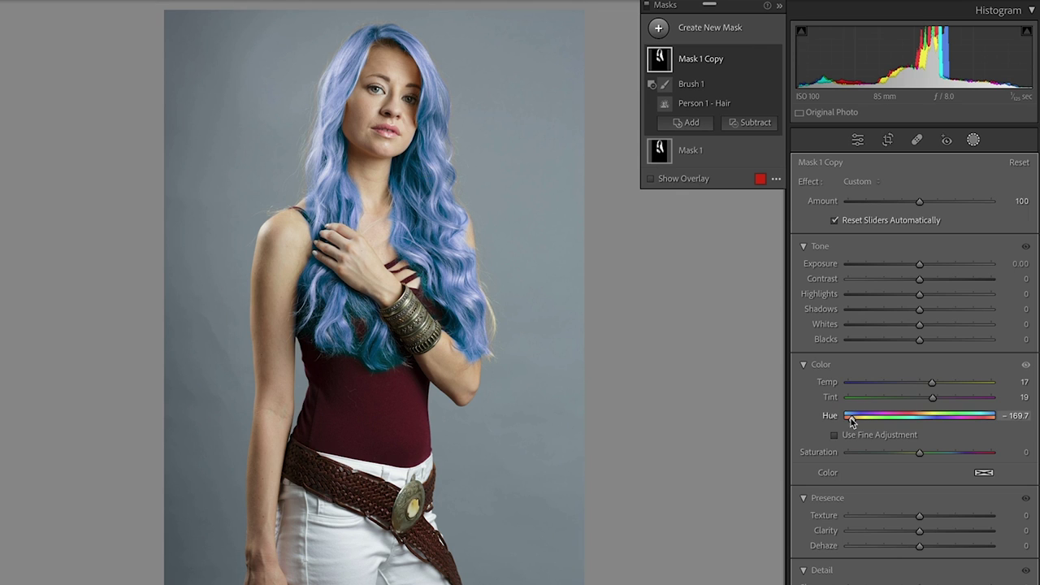
{"action": "left_click_drag", "start_coordinate": [851, 420], "coordinate": [885, 415]}
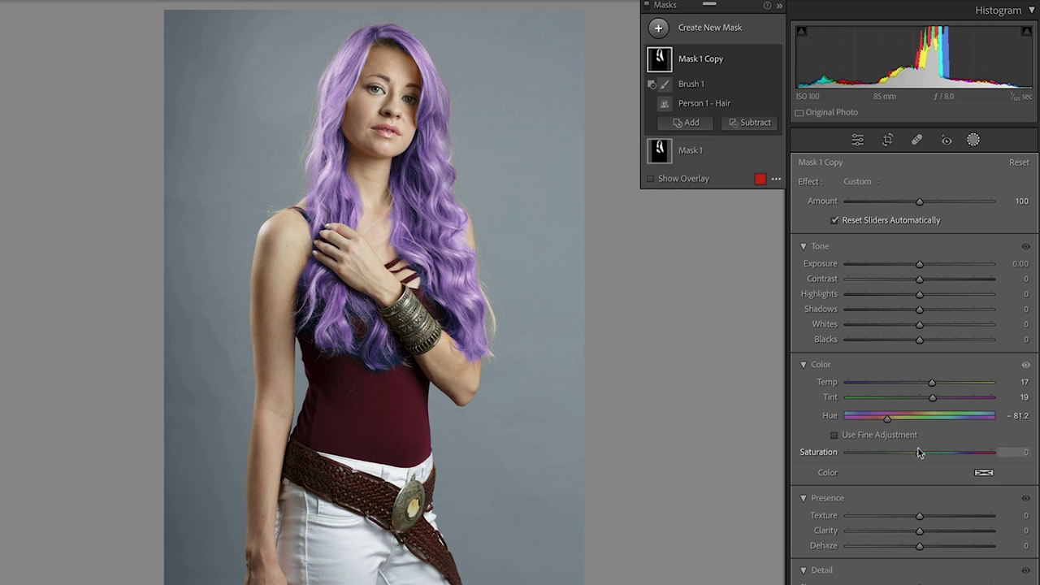
{"action": "mouse_move", "coordinate": [920, 455]}
{"action": "left_mouse_down"}
{"action": "mouse_move", "coordinate": [907, 455]}
{"action": "mouse_move", "coordinate": [917, 456]}
{"action": "left_mouse_up"}
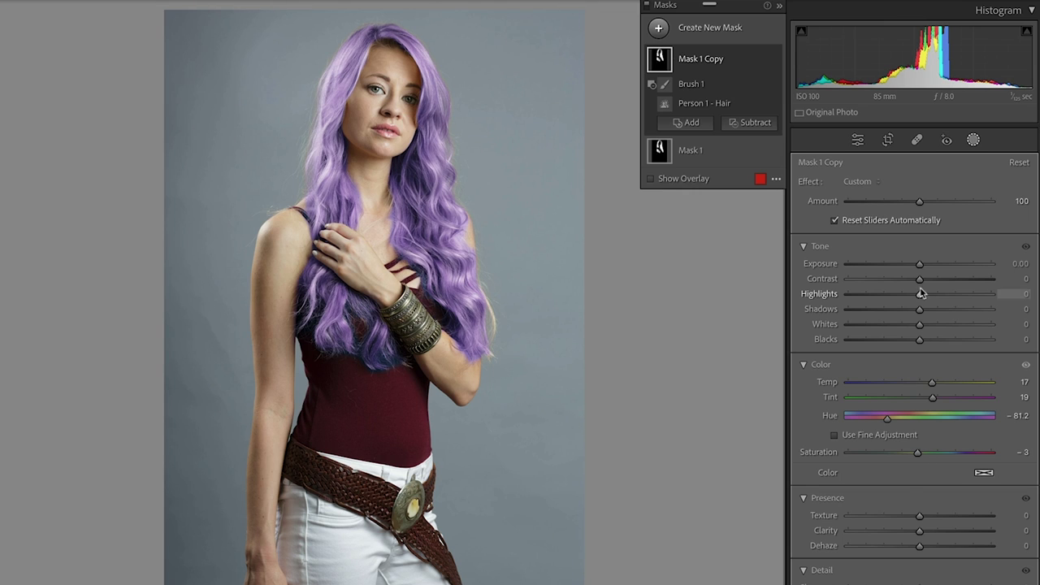
{"action": "left_click_drag", "start_coordinate": [920, 263], "coordinate": [910, 263]}
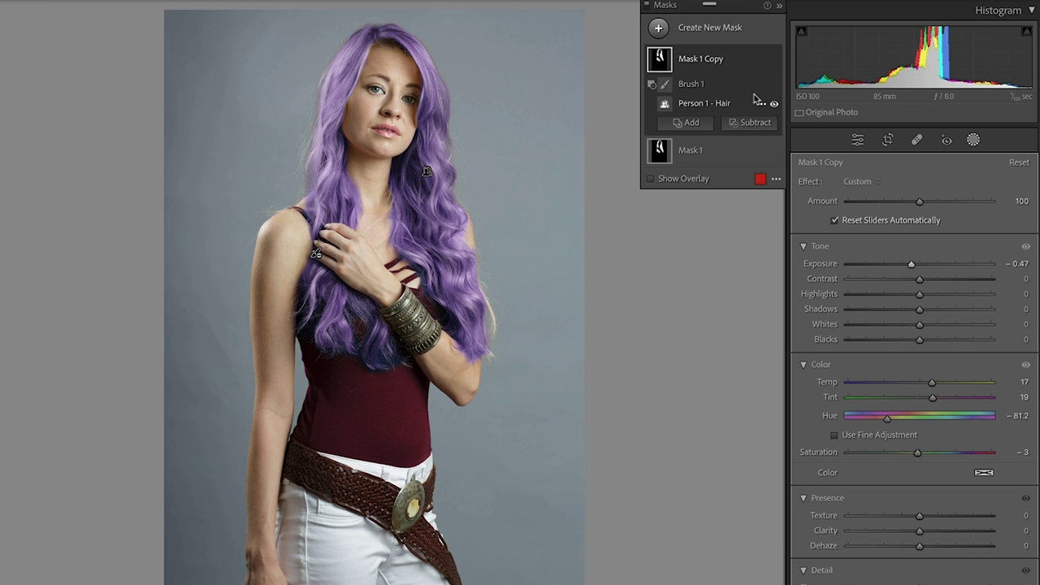
Duplicate Mask 1 Copy and set Temp -100, Tint 100, Hue -52.5, Saturation -25, Exposure -1.21.
{"action": "left_click", "coordinate": [760, 62]}
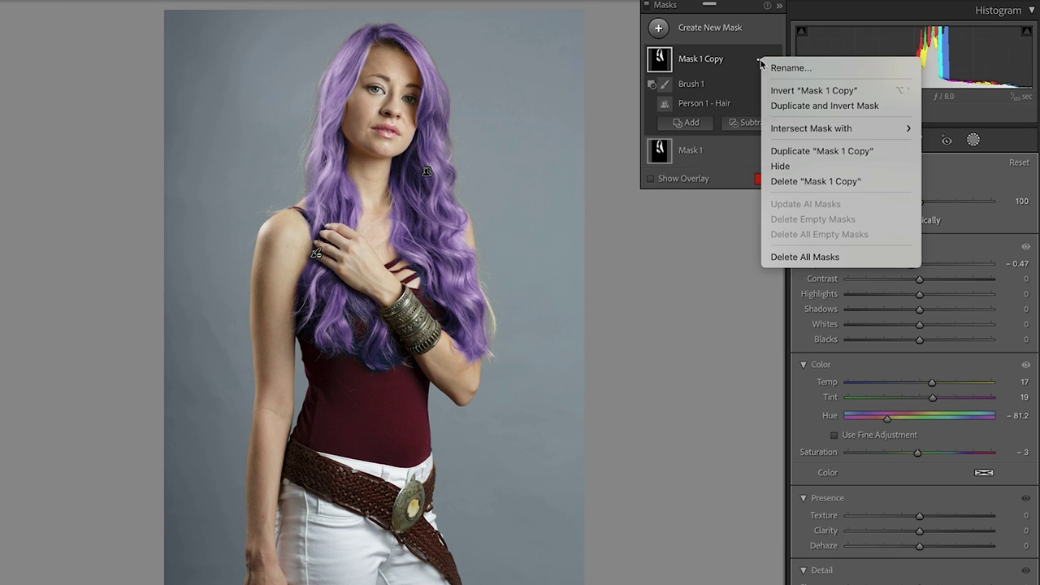
{"action": "left_click", "coordinate": [797, 151]}
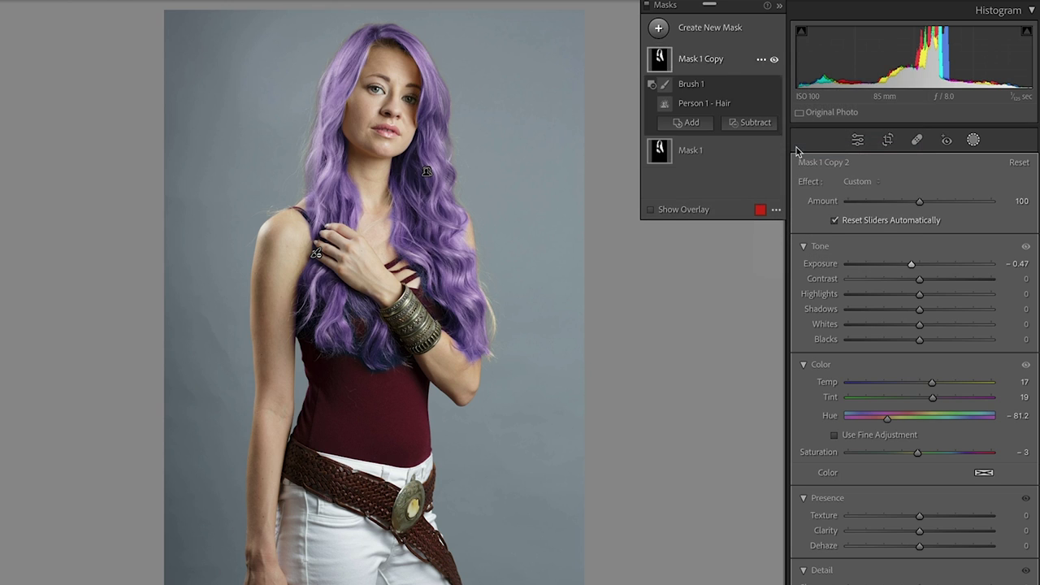
{"action": "left_click_drag", "start_coordinate": [885, 418], "coordinate": [985, 427]}
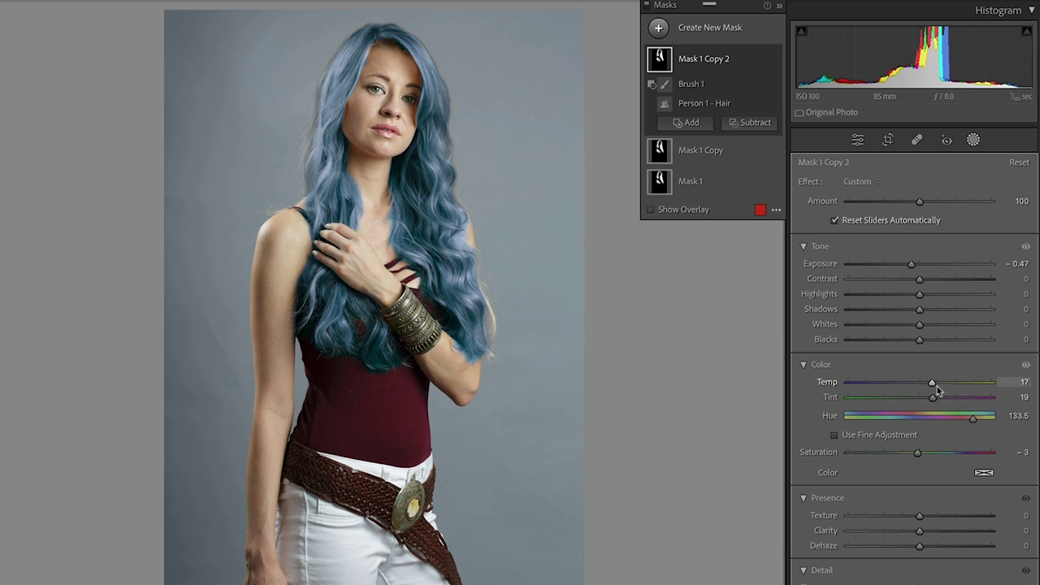
{"action": "left_click_drag", "start_coordinate": [937, 385], "coordinate": [945, 381]}
{"action": "left_click_drag", "start_coordinate": [949, 397], "coordinate": [847, 382]}
{"action": "left_click_drag", "start_coordinate": [970, 417], "coordinate": [898, 415]}
{"action": "left_click_drag", "start_coordinate": [926, 452], "coordinate": [904, 455]}
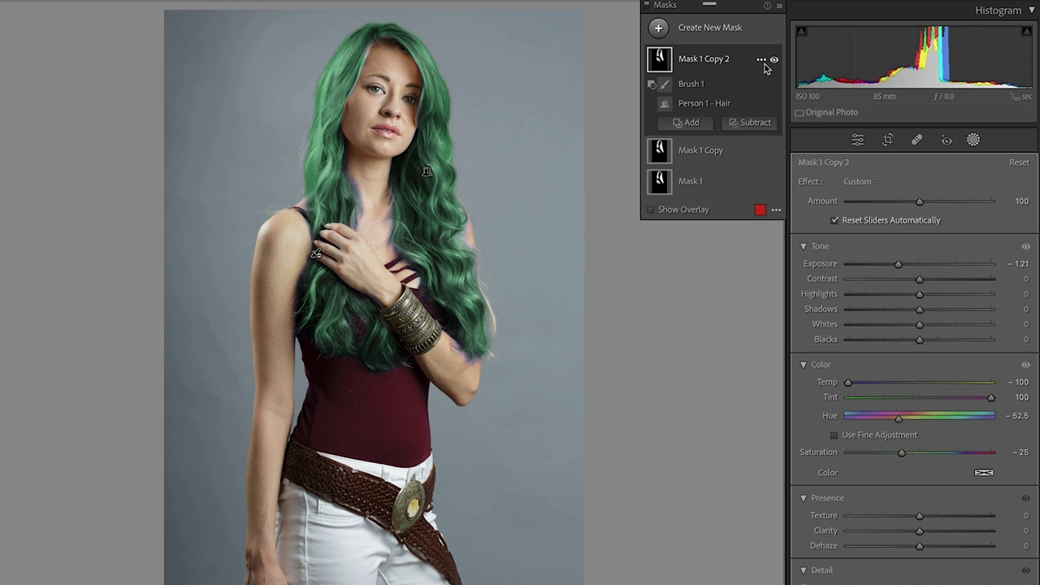
Hide Mask 1 Copy 2 and subtract a Linear Gradient from Mask 1 Copy.
{"action": "left_click", "coordinate": [773, 60]}
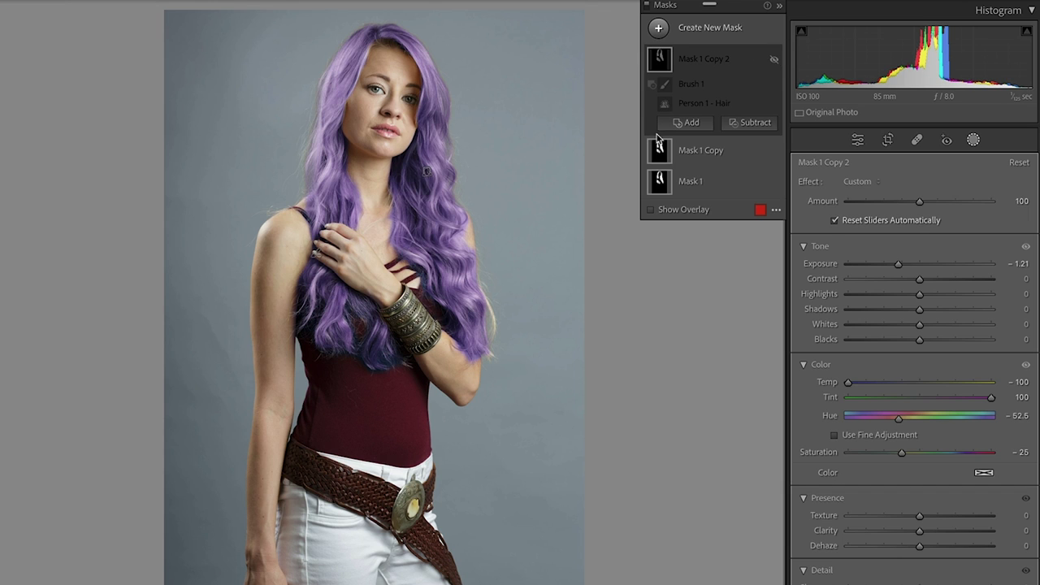
{"action": "left_click", "coordinate": [703, 151]}
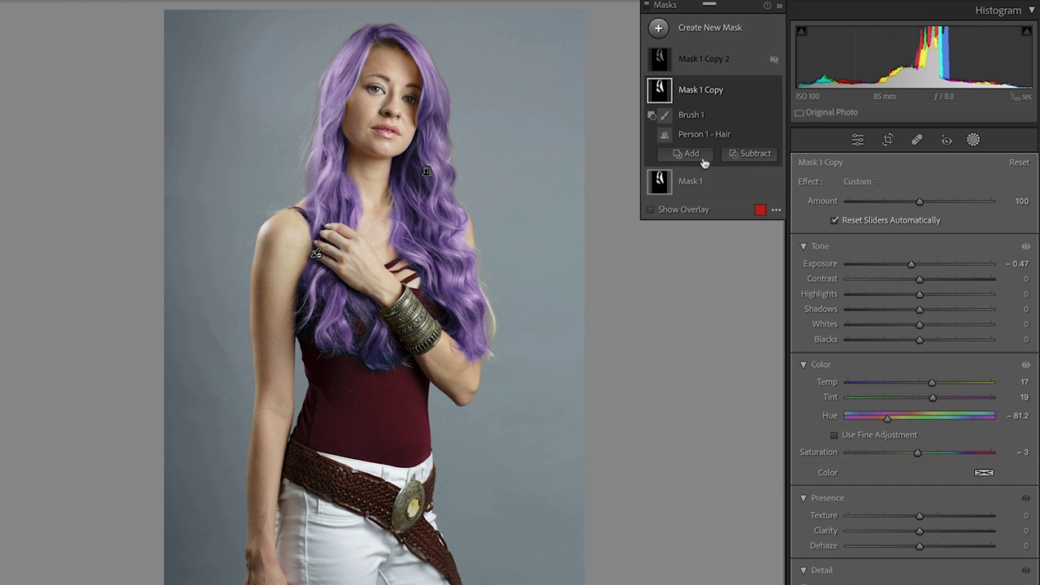
{"action": "left_click", "coordinate": [761, 91]}
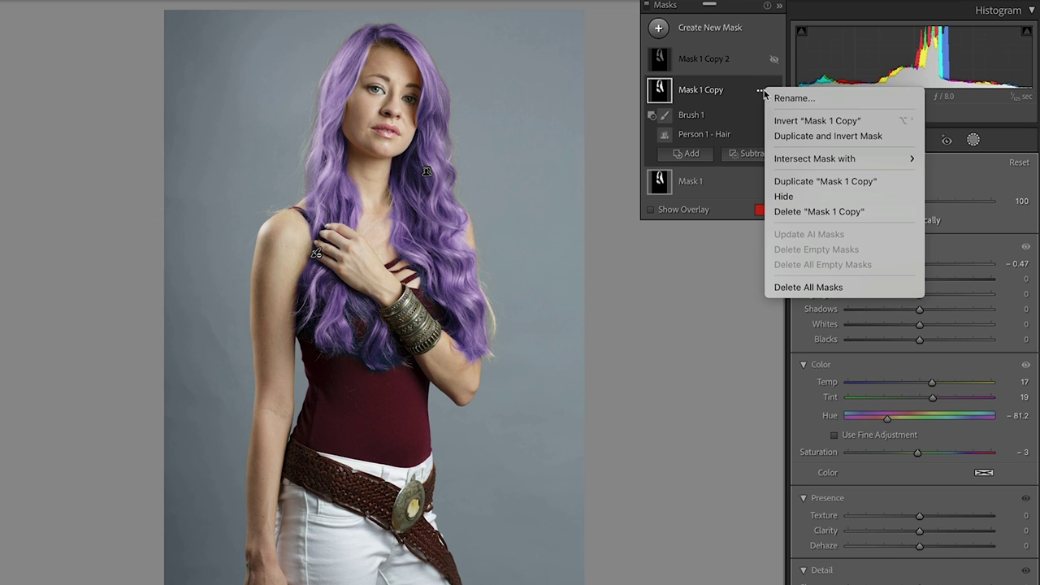
{"action": "left_click", "coordinate": [735, 89]}
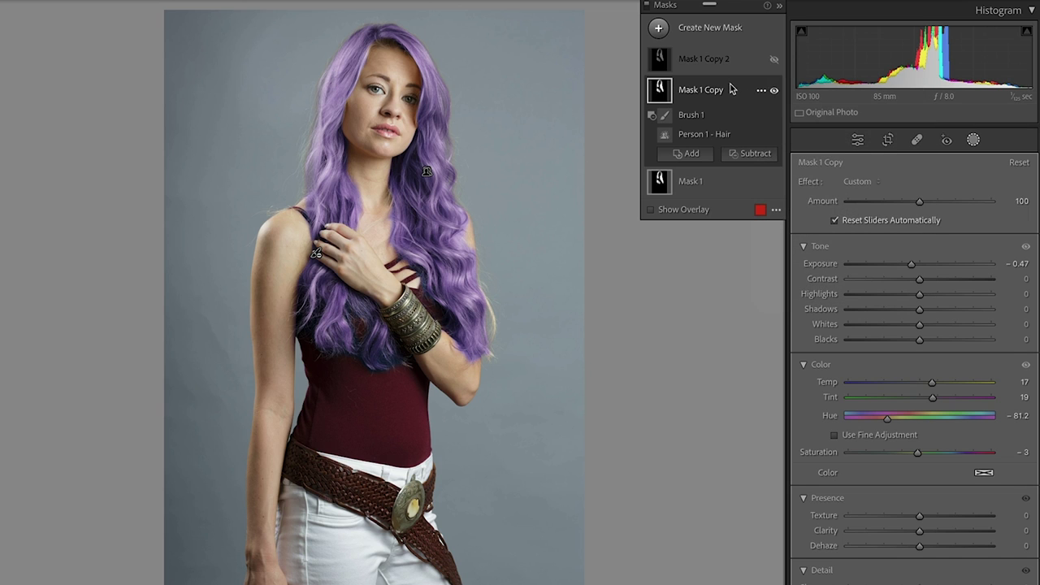
{"action": "left_click", "coordinate": [747, 154]}
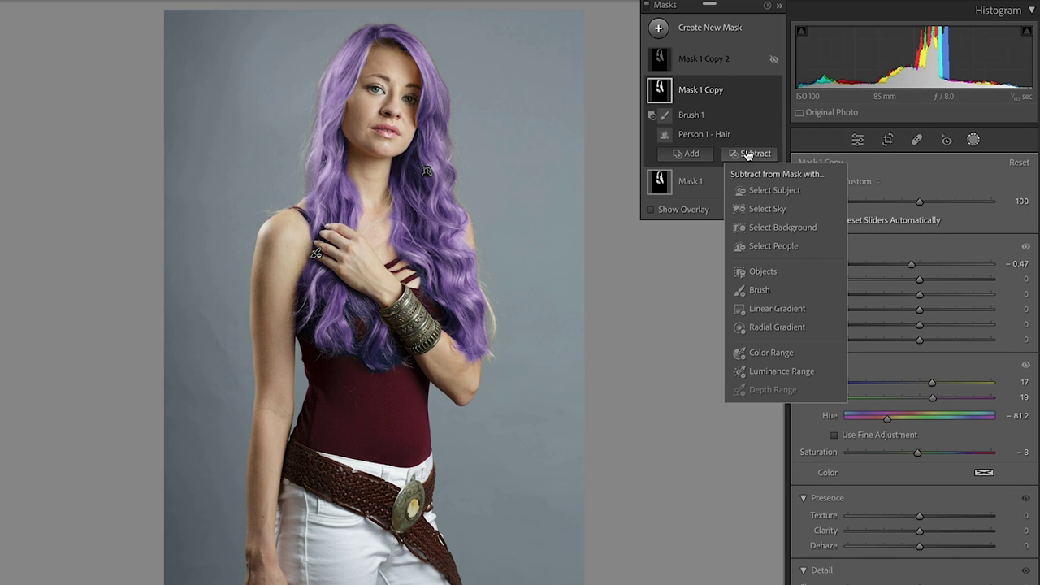
{"action": "left_click", "coordinate": [768, 308]}
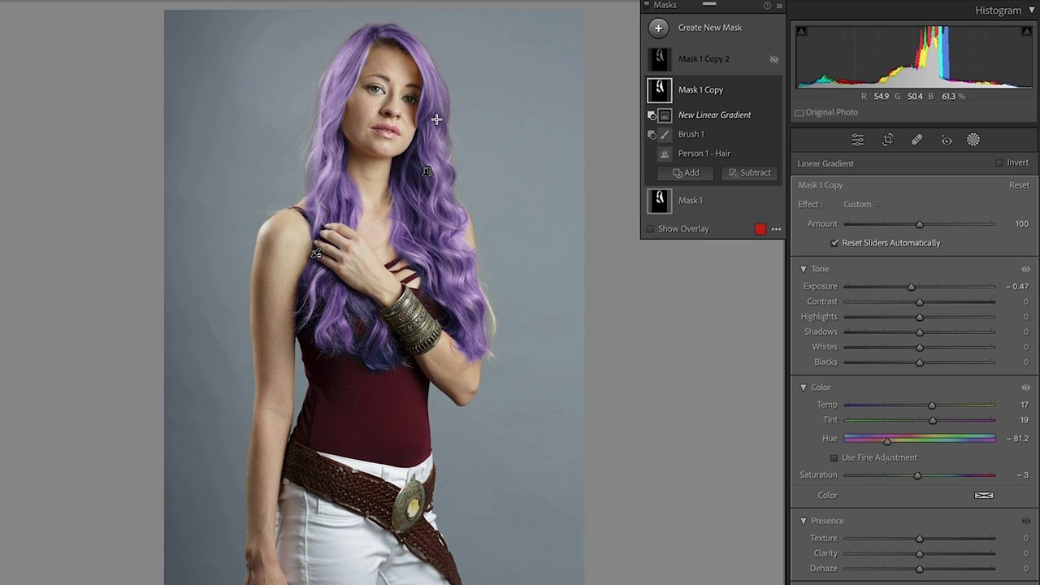
Angle and position the gradient across the lower hair so the purple fades into blue ends.
{"action": "left_click_drag", "start_coordinate": [437, 120], "coordinate": [431, 249]}
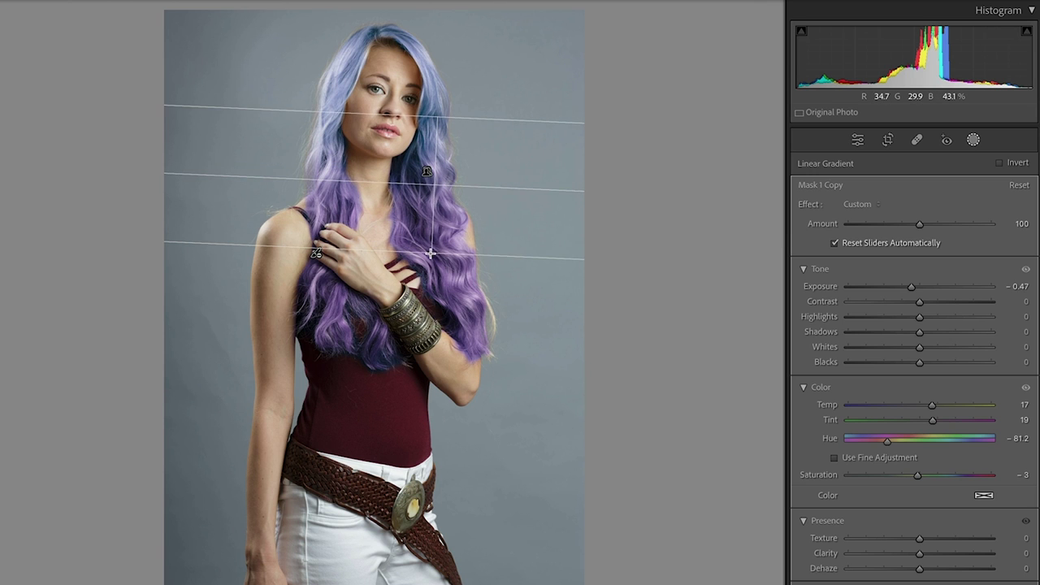
{"action": "left_click_drag", "start_coordinate": [438, 181], "coordinate": [444, 296]}
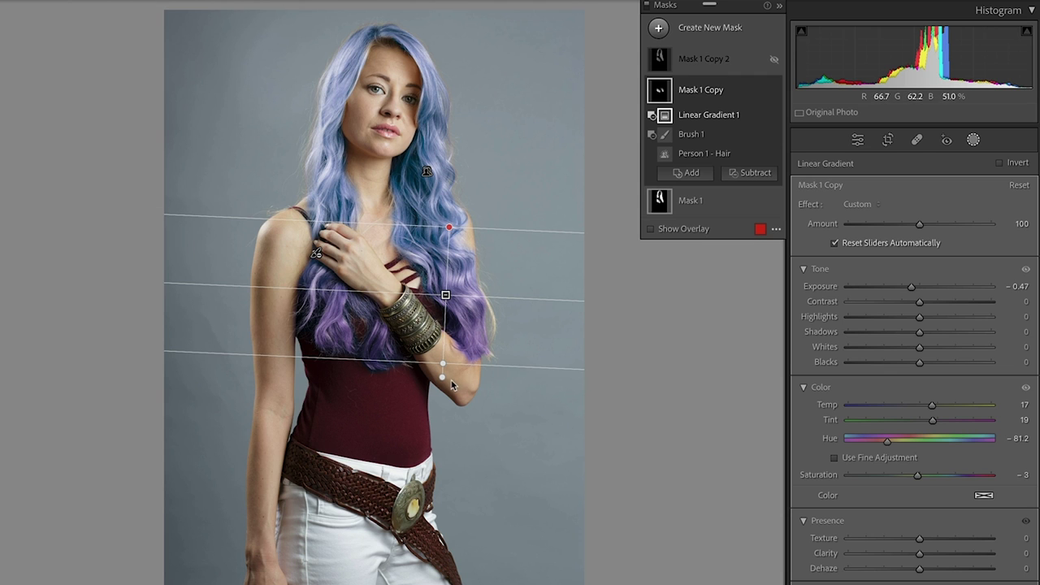
{"action": "left_click_drag", "start_coordinate": [443, 377], "coordinate": [438, 148]}
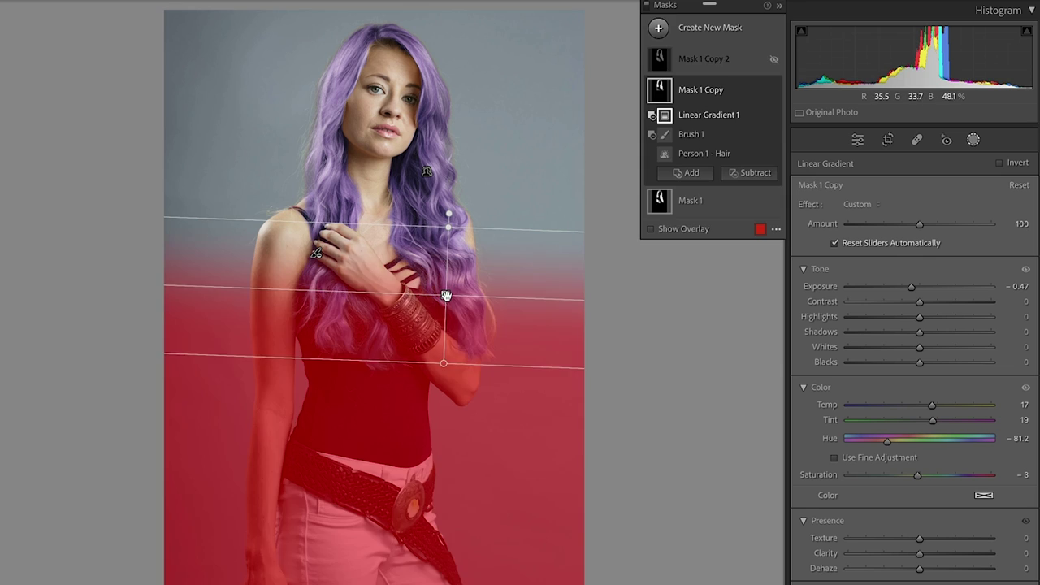
{"action": "left_click_drag", "start_coordinate": [442, 296], "coordinate": [411, 234]}
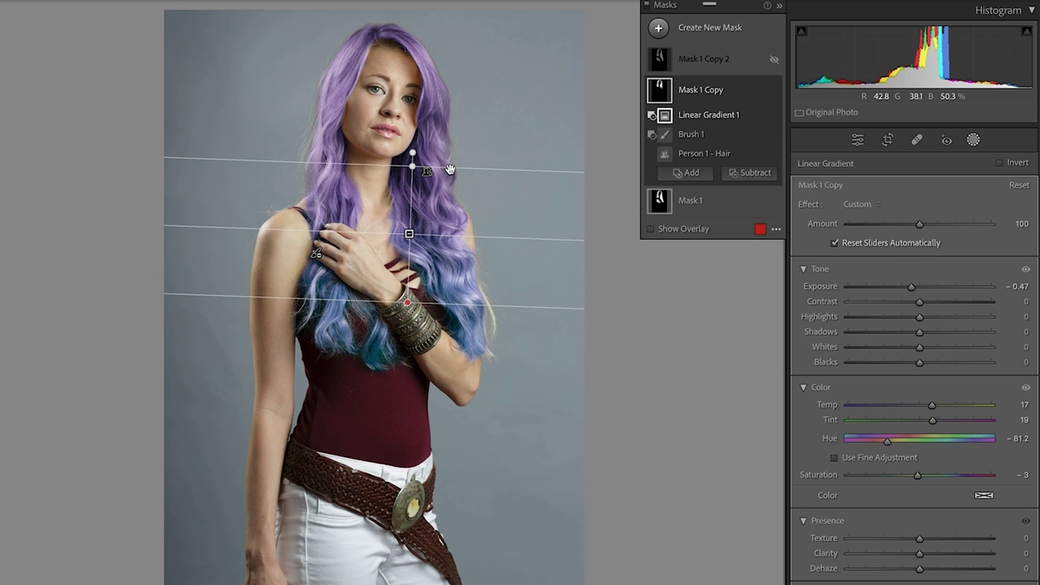
{"action": "left_click_drag", "start_coordinate": [451, 170], "coordinate": [435, 189]}
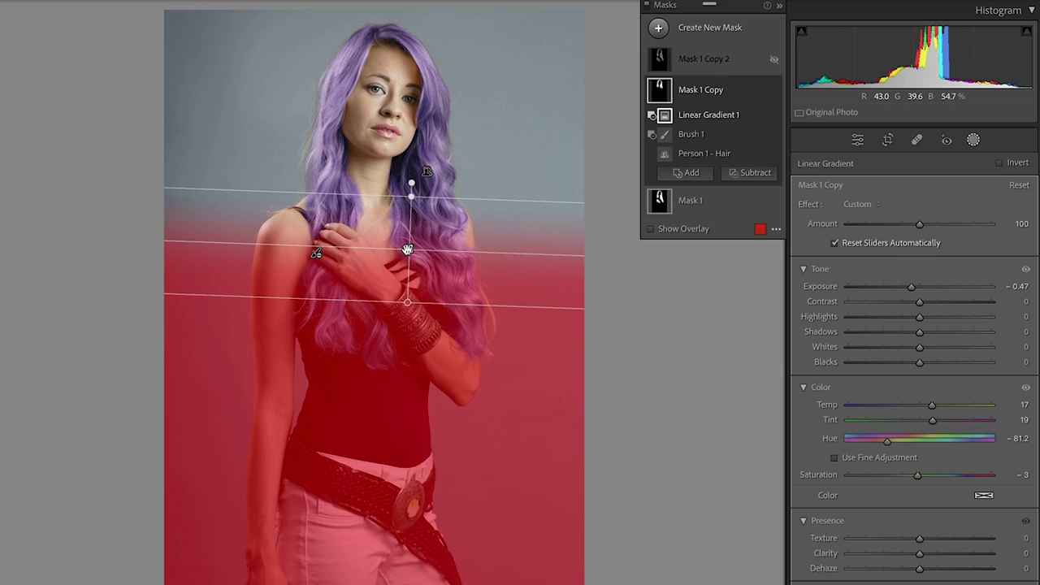
{"action": "left_click_drag", "start_coordinate": [408, 246], "coordinate": [397, 238]}
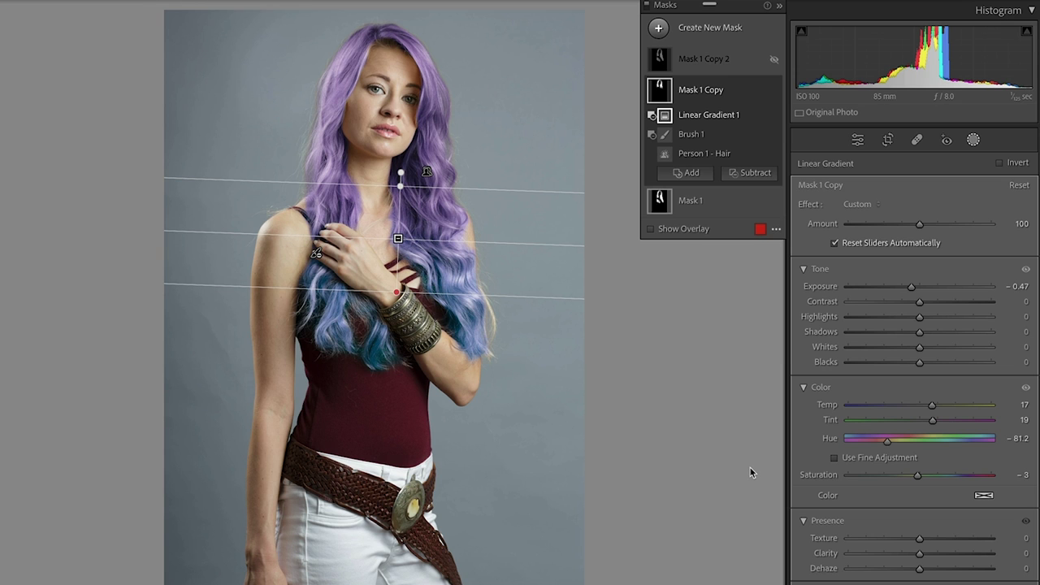
{"action": "left_click_drag", "start_coordinate": [396, 237], "coordinate": [397, 247]}
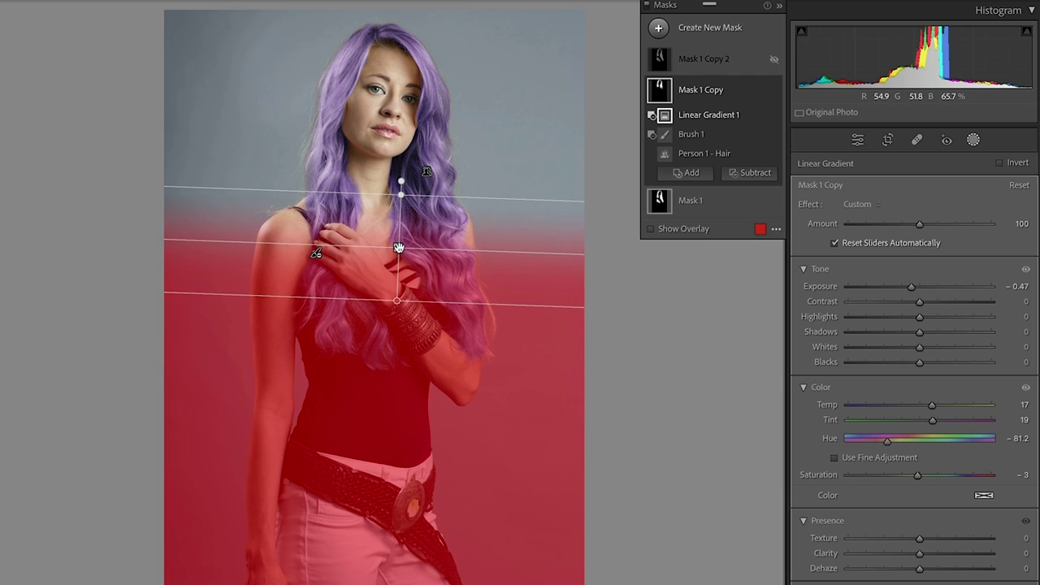
{"action": "left_click_drag", "start_coordinate": [397, 247], "coordinate": [396, 262]}
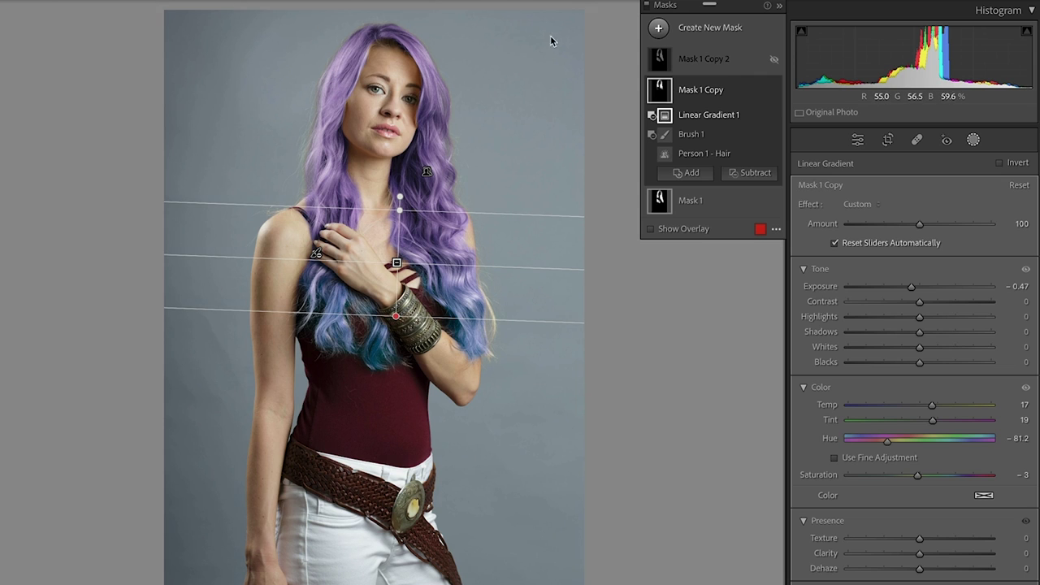
{"action": "left_click", "coordinate": [725, 61]}
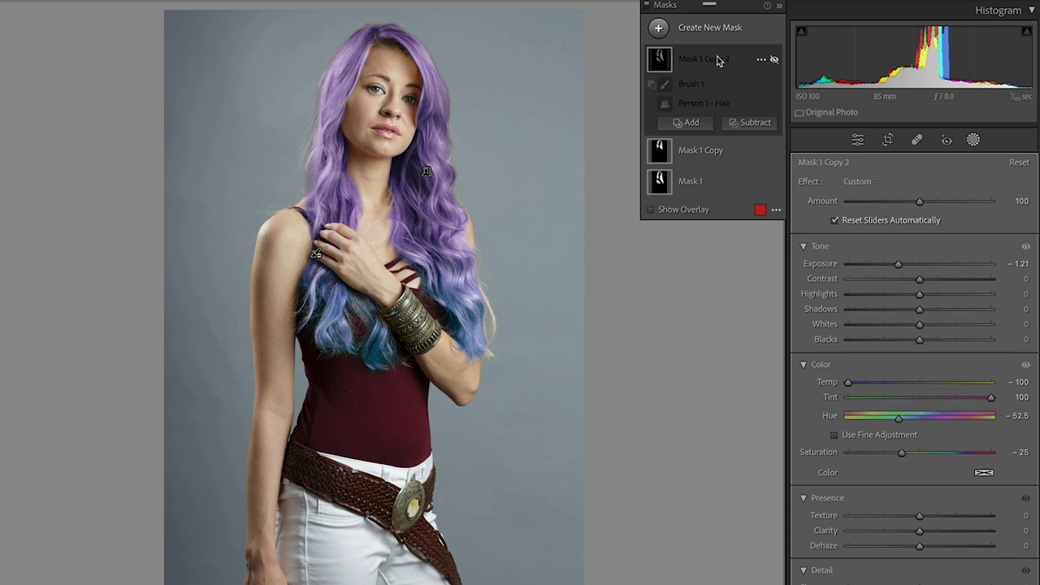
Unhide Mask 1 Copy 2 and subtract a Linear Gradient angled below the crown so green stays on top.
{"action": "left_click", "coordinate": [772, 61]}
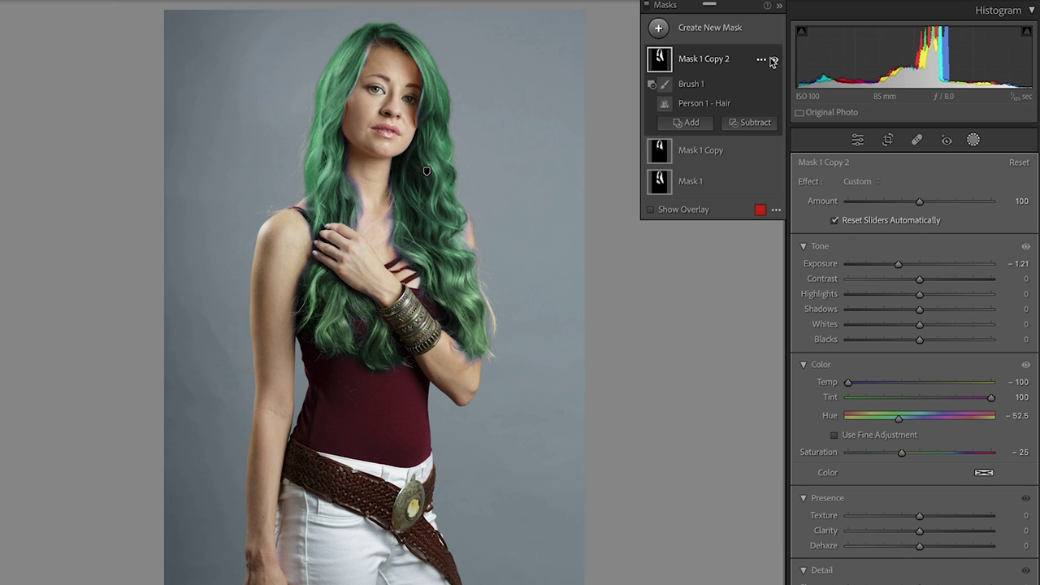
{"action": "left_click", "coordinate": [752, 124]}
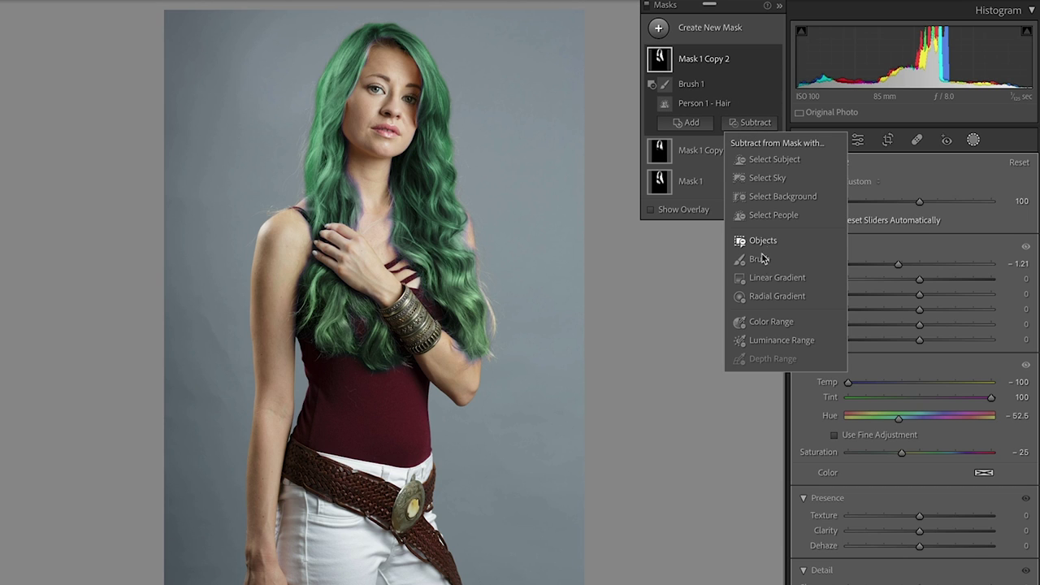
{"action": "left_click", "coordinate": [764, 279]}
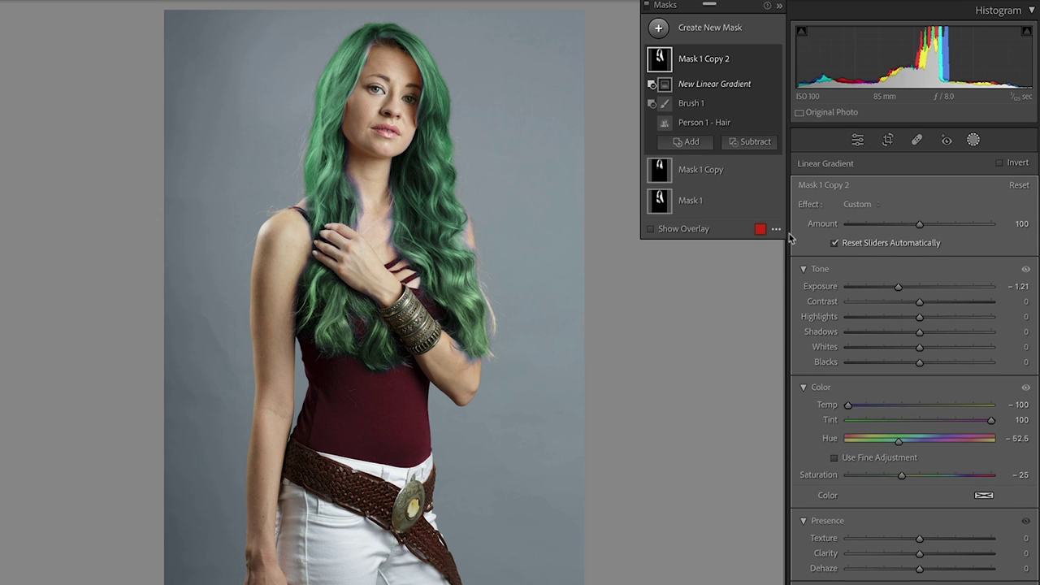
{"action": "mouse_move", "coordinate": [320, 81]}
{"action": "left_mouse_down"}
{"action": "mouse_move", "coordinate": [307, 189]}
{"action": "mouse_move", "coordinate": [262, 194]}
{"action": "mouse_move", "coordinate": [268, 110]}
{"action": "mouse_move", "coordinate": [321, 89]}
{"action": "mouse_move", "coordinate": [324, 61]}
{"action": "mouse_move", "coordinate": [325, 84]}
{"action": "left_mouse_up"}
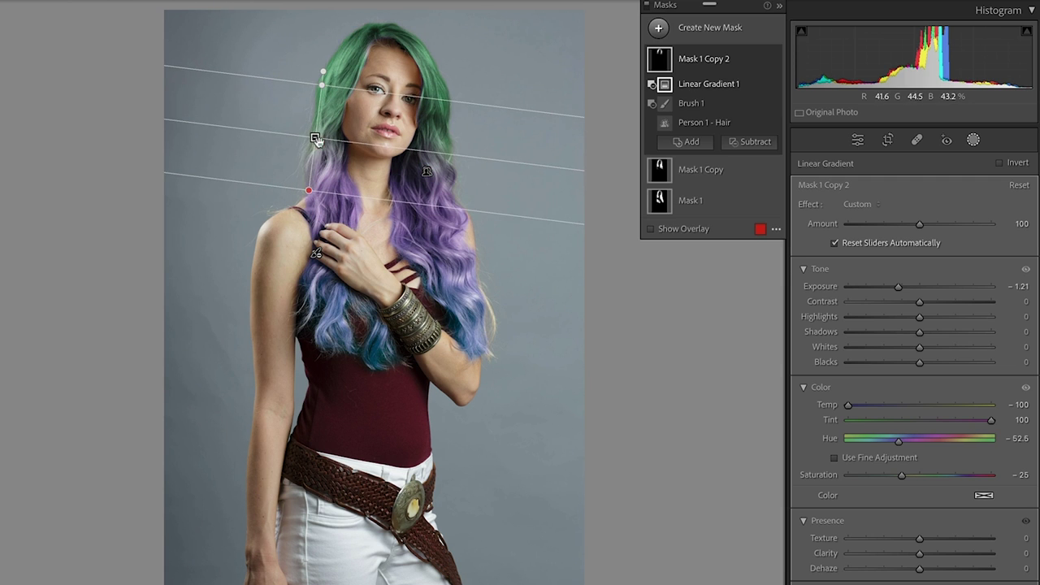
{"action": "left_click_drag", "start_coordinate": [315, 139], "coordinate": [391, 156]}
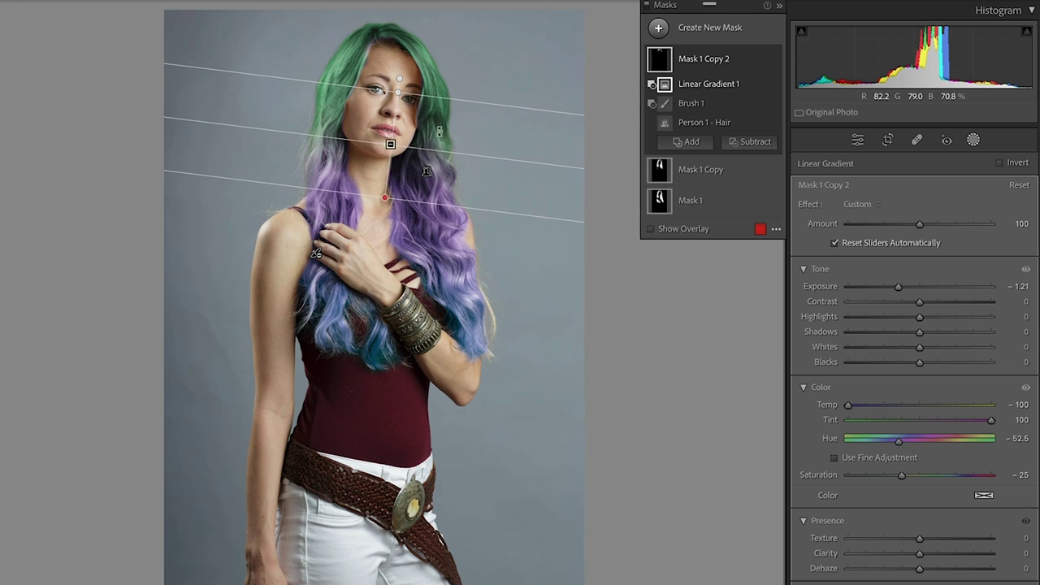